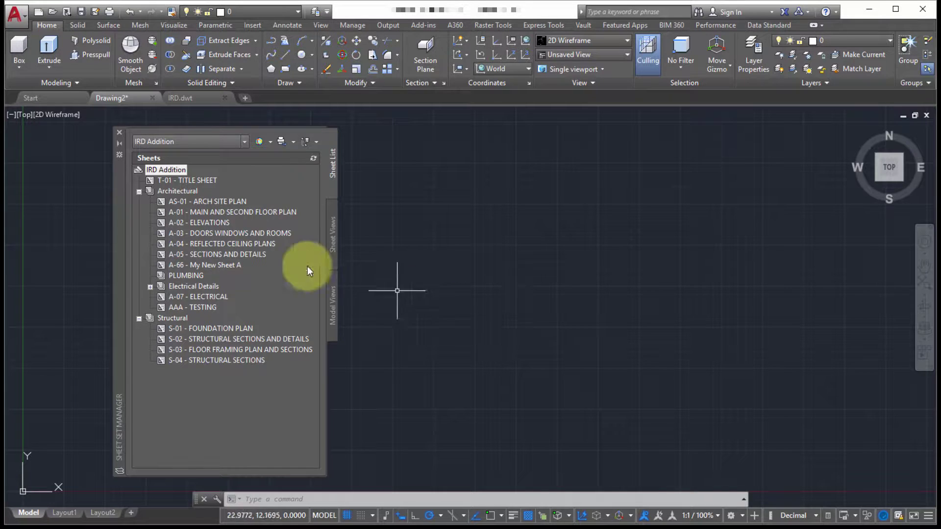
# Examine the publish options for a selection of AS-01, A-03, A-05 and the PLUMBING subset.
pyautogui.click(223, 202)
pyautogui.keyDown('ctrl'); pyautogui.click(216, 234); pyautogui.keyUp('ctrl')
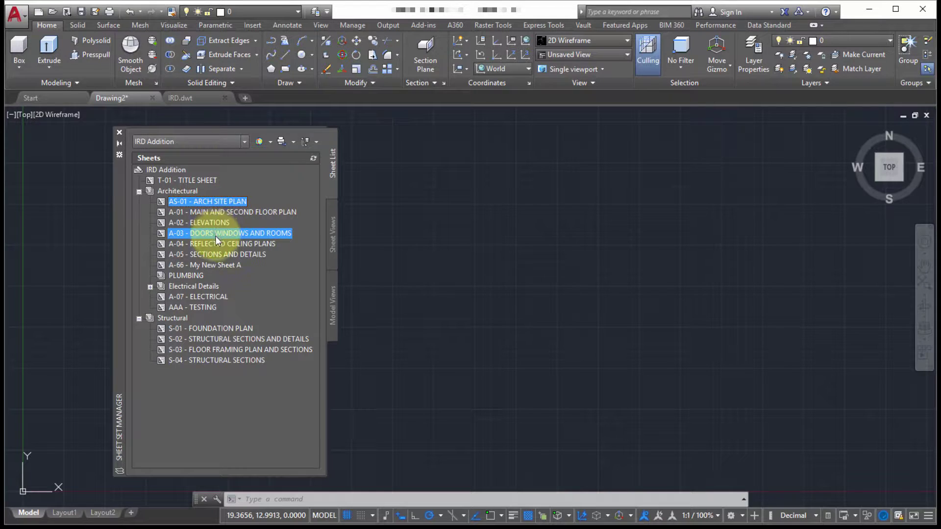
pyautogui.keyDown('ctrl'); pyautogui.click(211, 257); pyautogui.keyUp('ctrl')
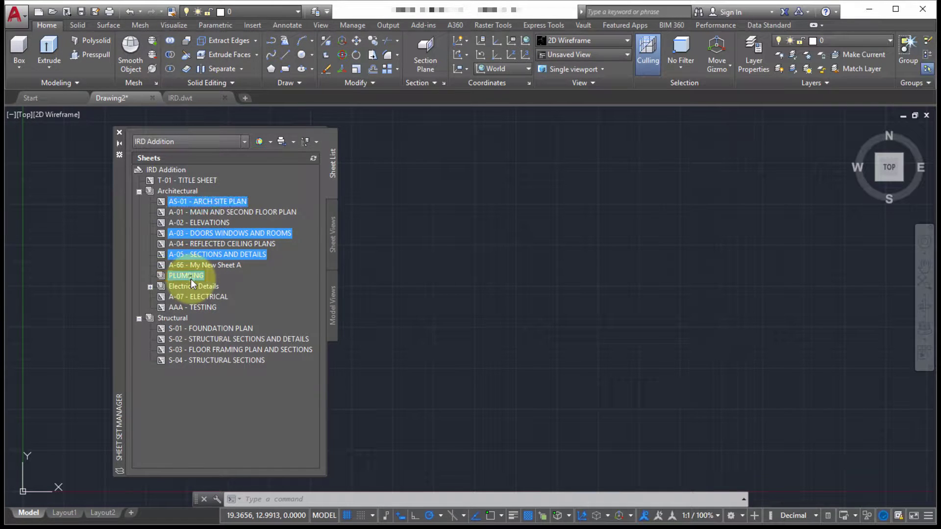
pyautogui.rightClick(191, 279)
pyautogui.moveTo(218, 349)
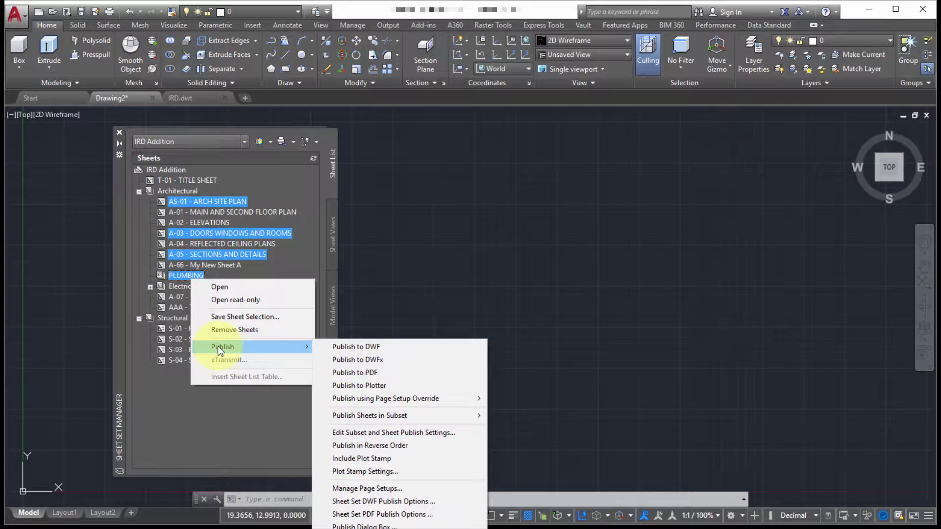
# Examine the commands for the Architectural subset and the publish options for the whole IRD Addition sheet set.
pyautogui.rightClick(168, 191)
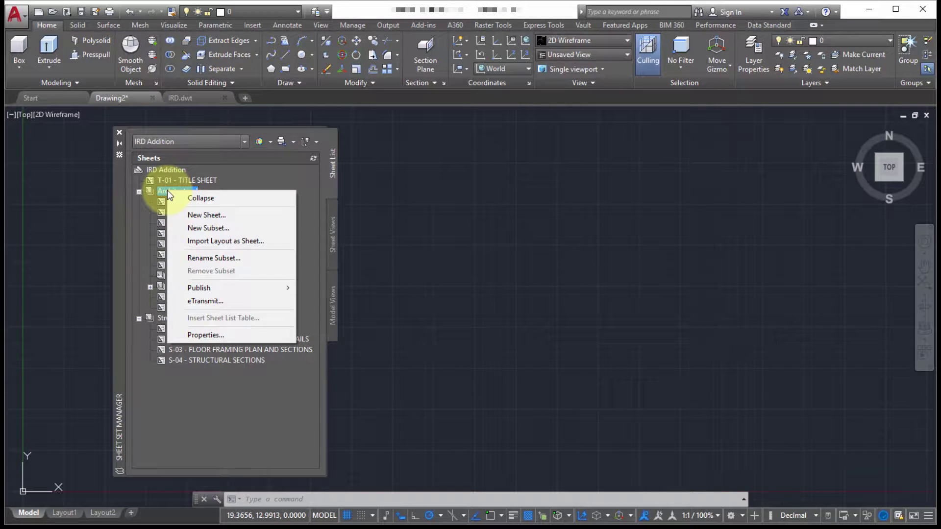
pyautogui.rightClick(169, 171)
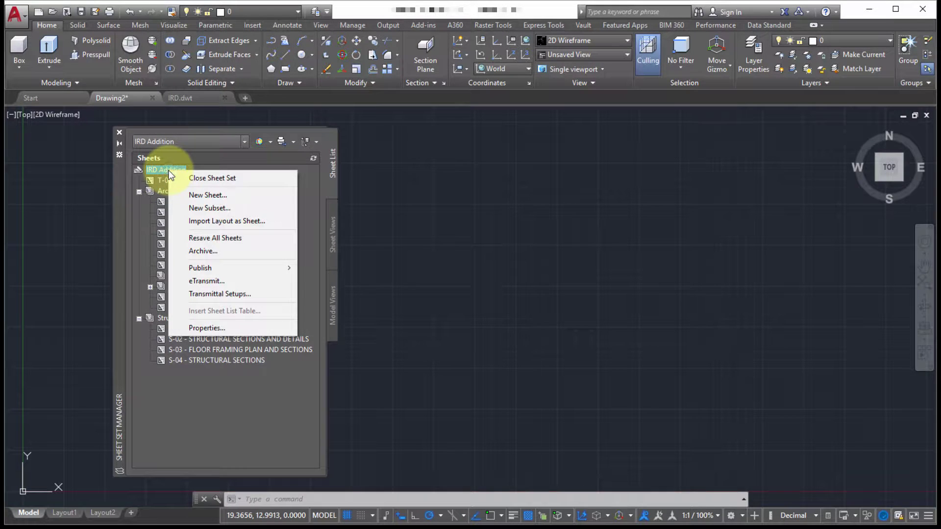
pyautogui.moveTo(206, 268)
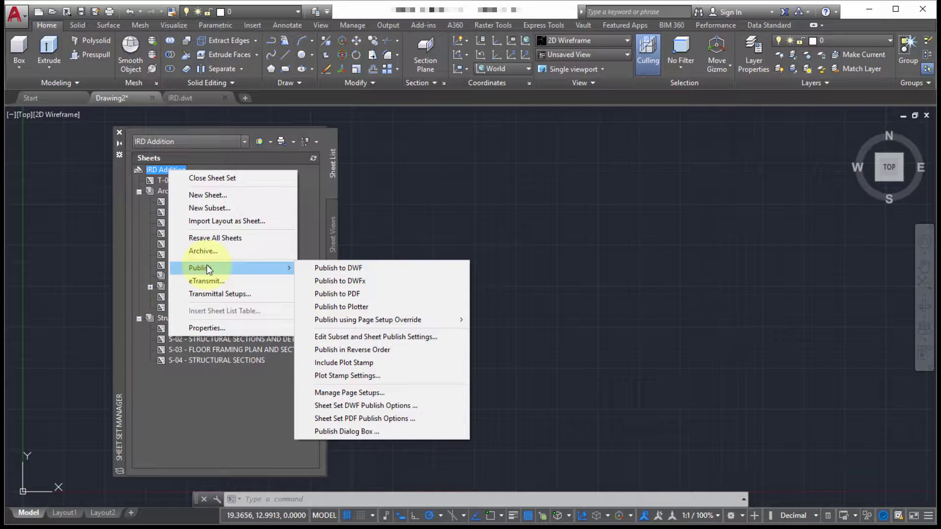
pyautogui.click(170, 200)
# Publish the Structural subset to a DWFx file named IRD Structural on the Desktop.
pyautogui.click(172, 319)
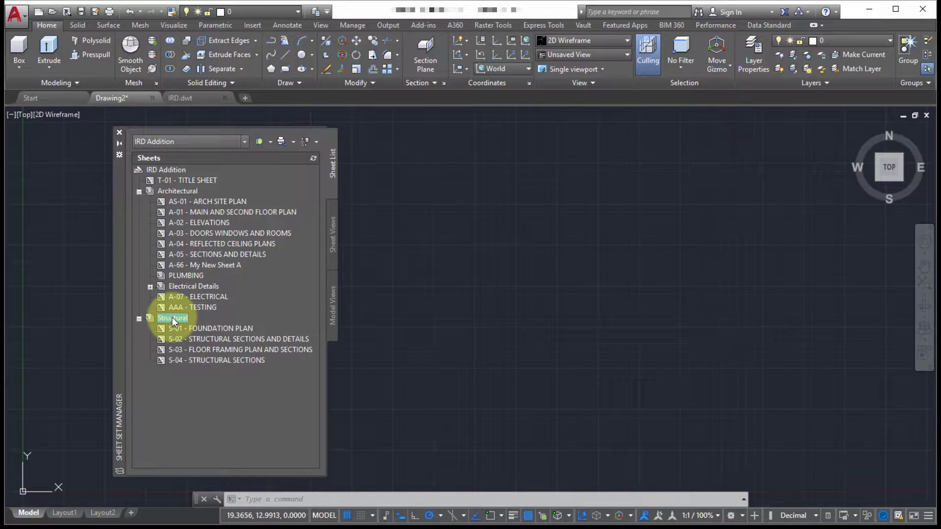
pyautogui.rightClick(173, 319)
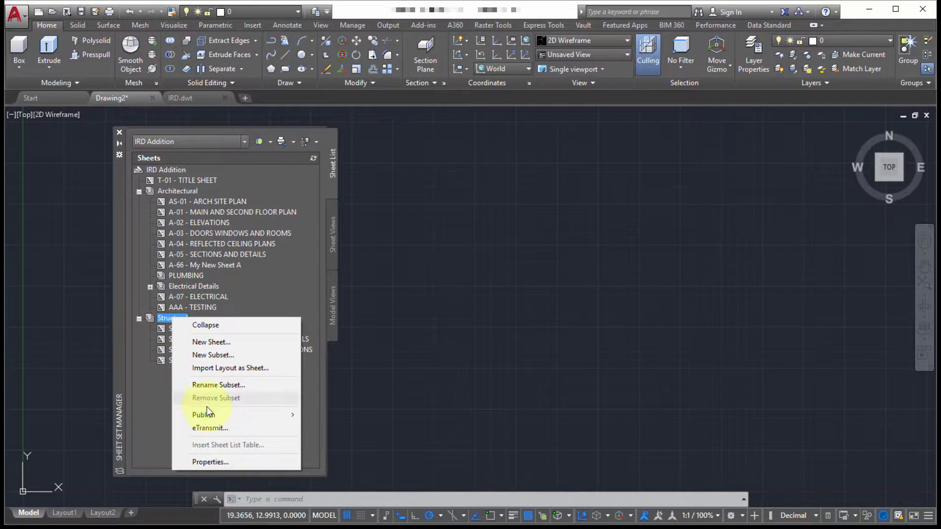
pyautogui.moveTo(207, 415)
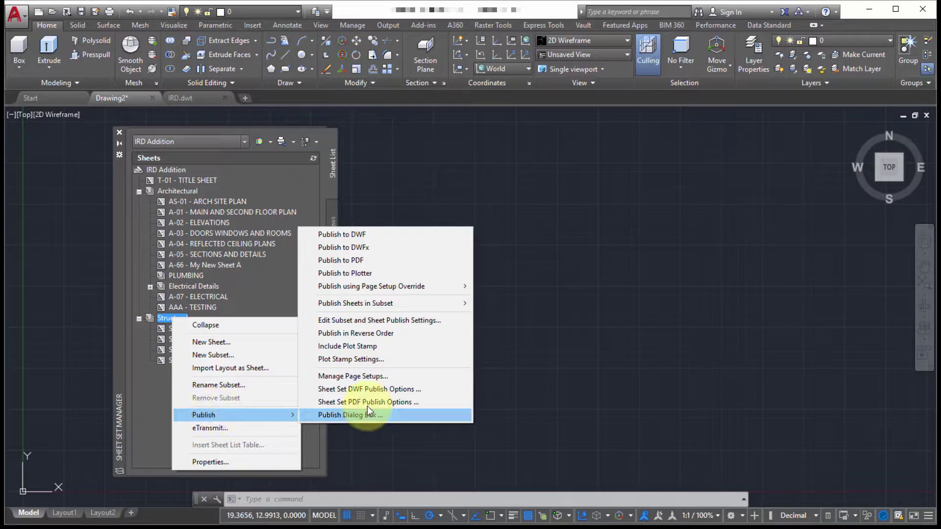
pyautogui.moveTo(405, 294)
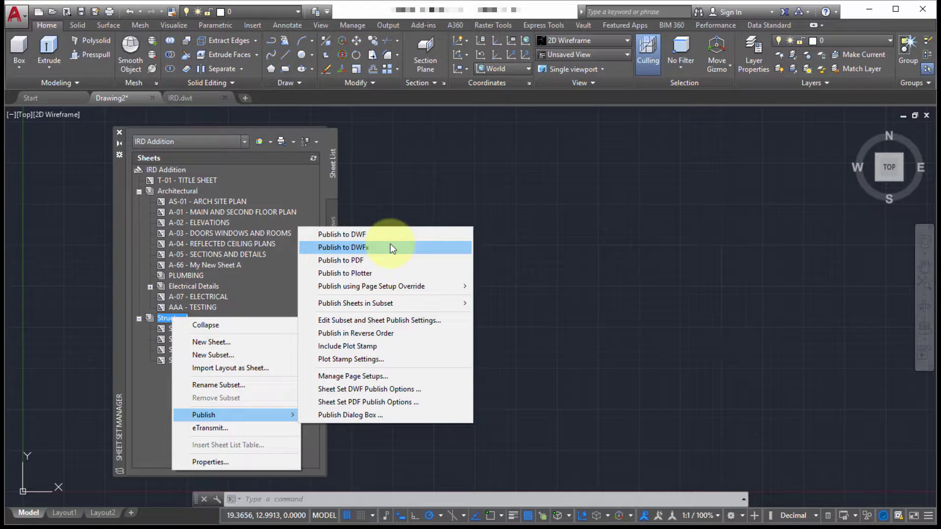
pyautogui.click(390, 243)
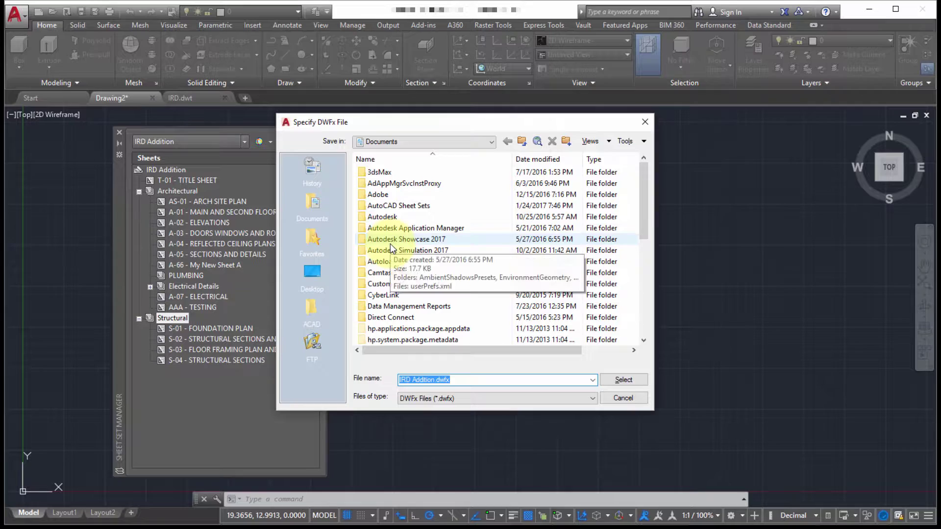
pyautogui.click(305, 279)
pyautogui.click(426, 380)
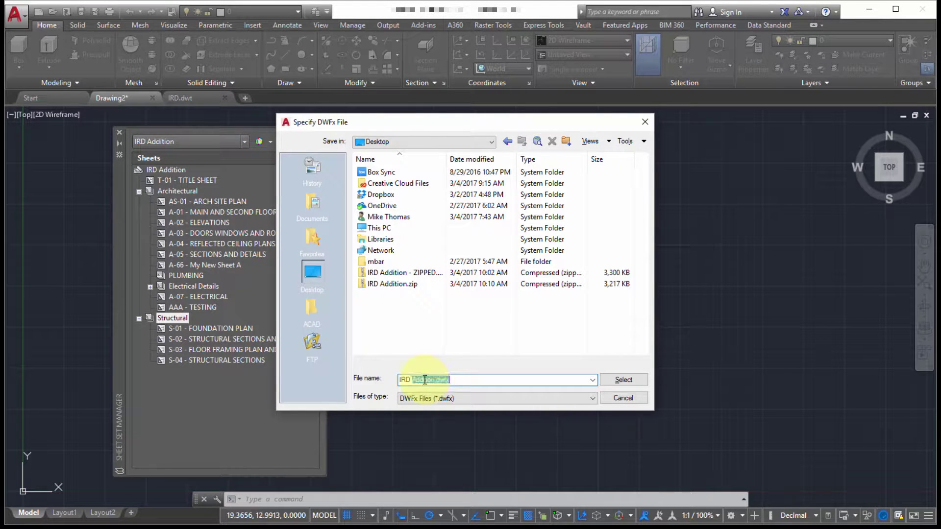
pyautogui.moveTo(450, 380); pyautogui.dragTo(414, 378)
pyautogui.write('Structural')
pyautogui.click(624, 380)
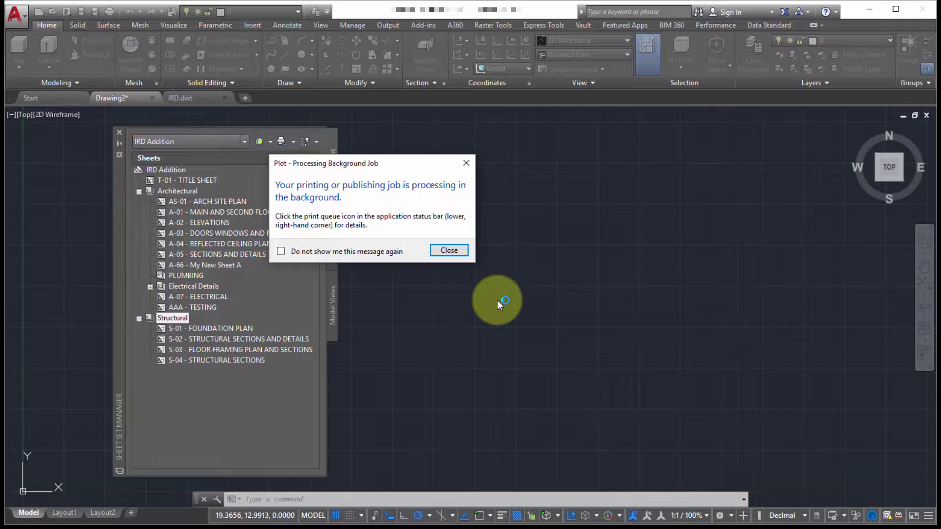
pyautogui.click(455, 251)
# Check which page setup overrides are available for publishing the Structural subset.
pyautogui.rightClick(178, 318)
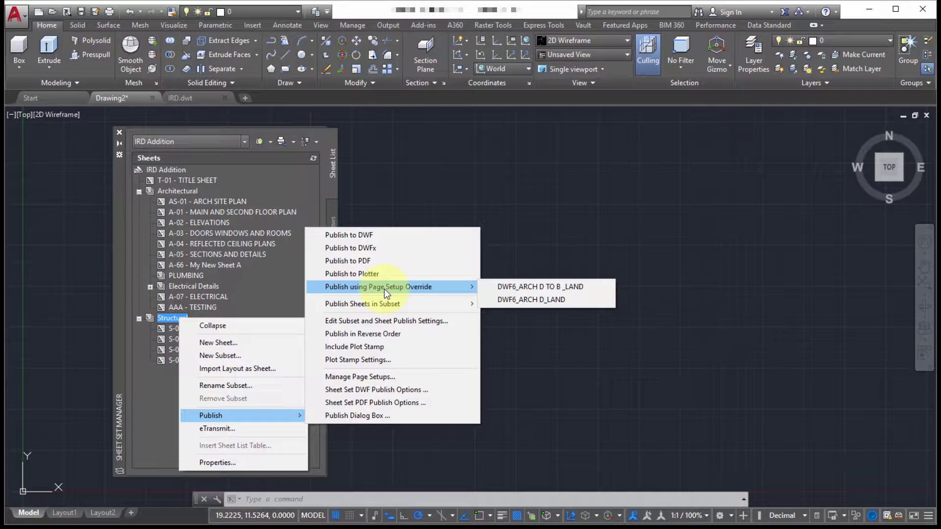
pyautogui.click(486, 196)
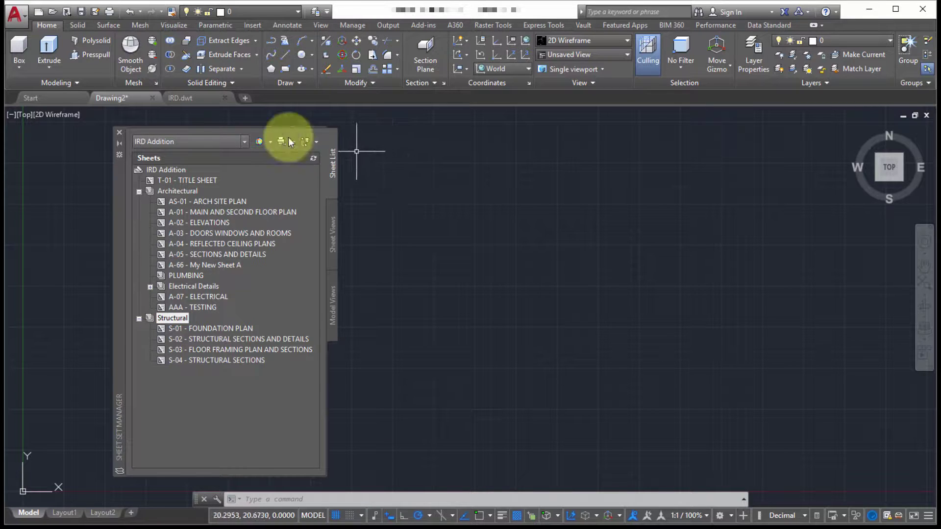
# Create the page setup Setup1 for the Sheet layout of IRD.dwt, starting from DWF6_ARCH D TO B _LAND.
pyautogui.click(196, 97)
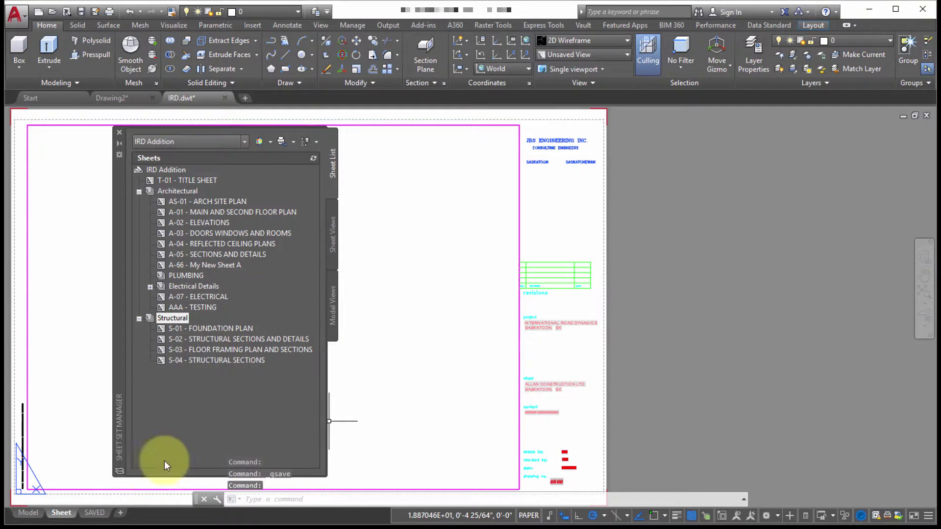
pyautogui.rightClick(66, 513)
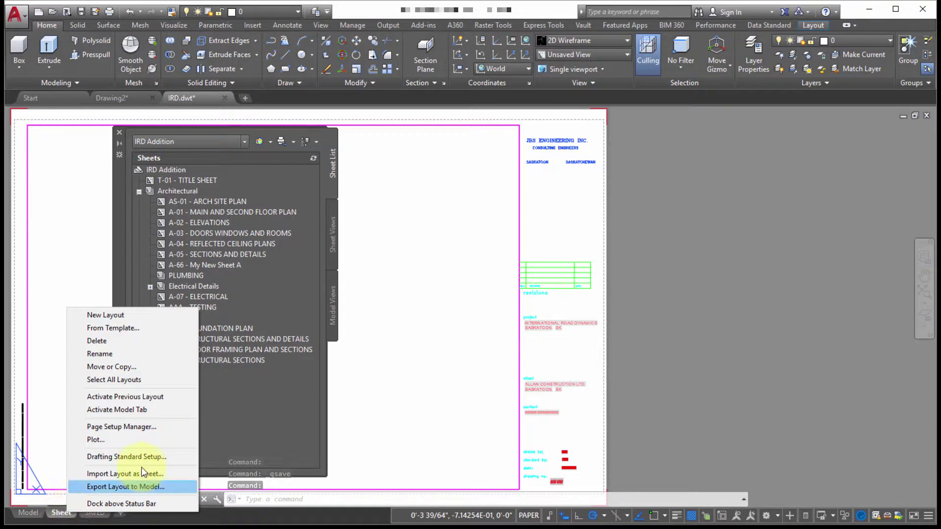
pyautogui.click(138, 427)
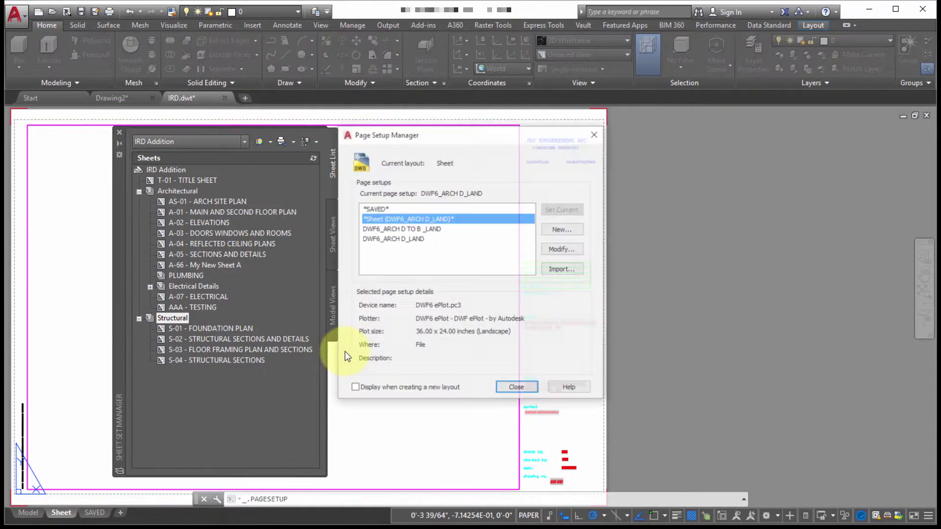
pyautogui.click(384, 239)
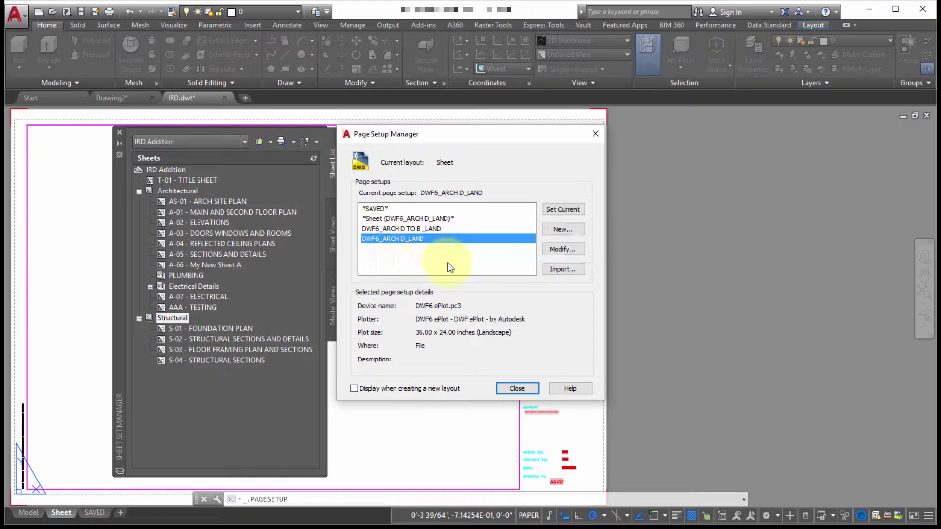
pyautogui.click(428, 229)
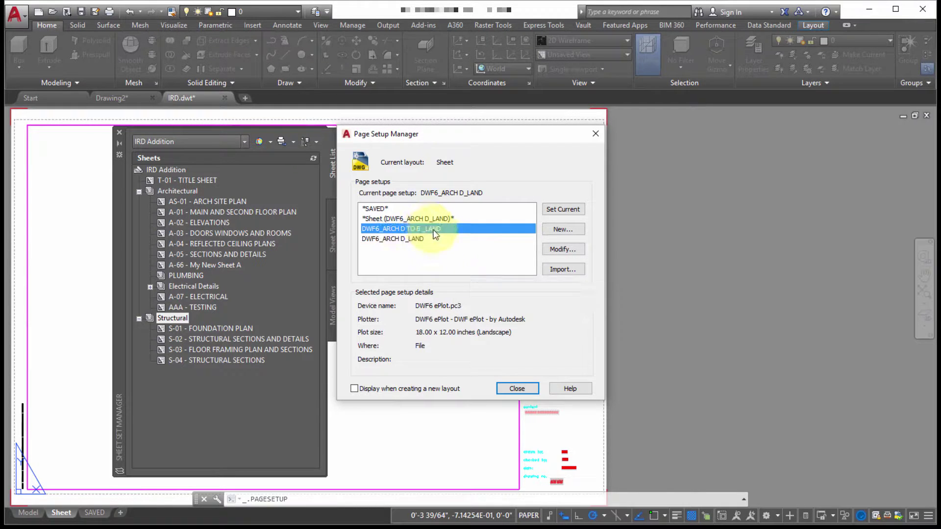
pyautogui.click(562, 230)
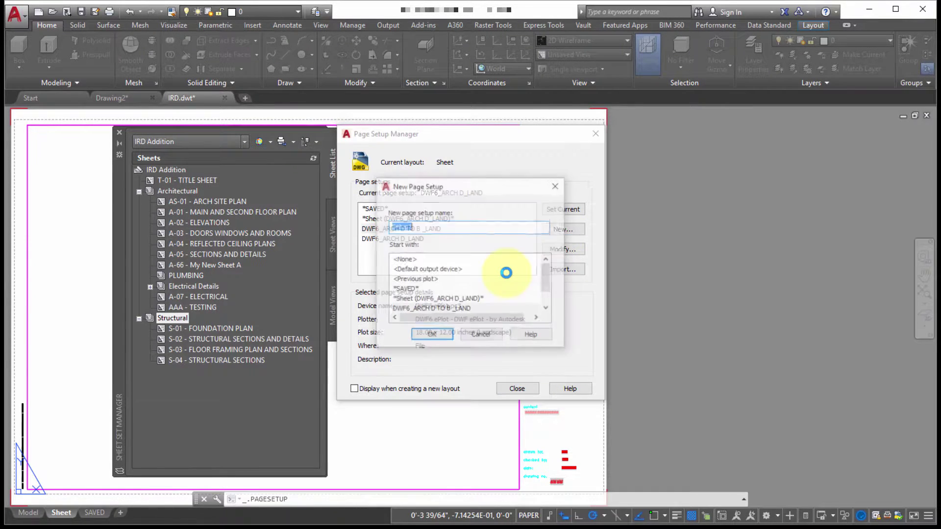
pyautogui.scroll(-1, 485, 291)
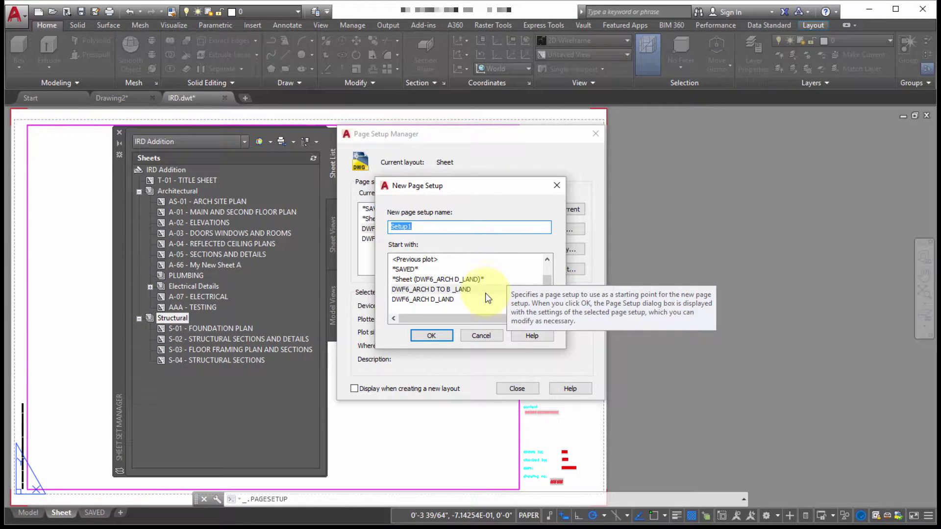
pyautogui.click(451, 290)
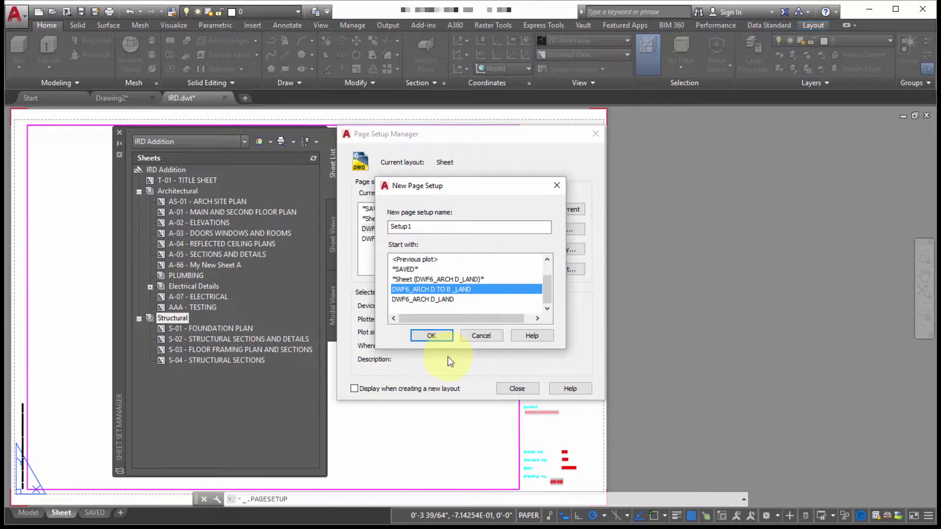
pyautogui.click(441, 336)
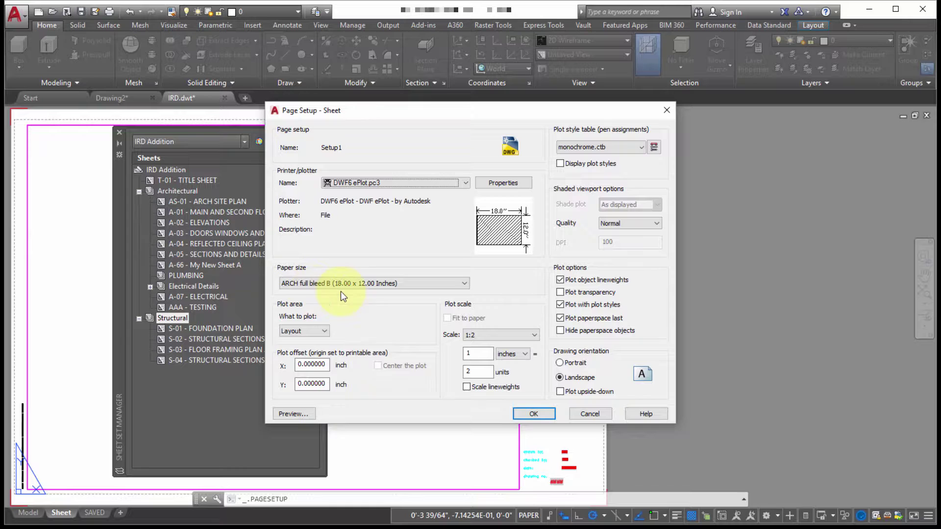
# Set the new page setup's paper size to ANSI expand B (17.00 x 11.00 Inches).
pyautogui.click(352, 284)
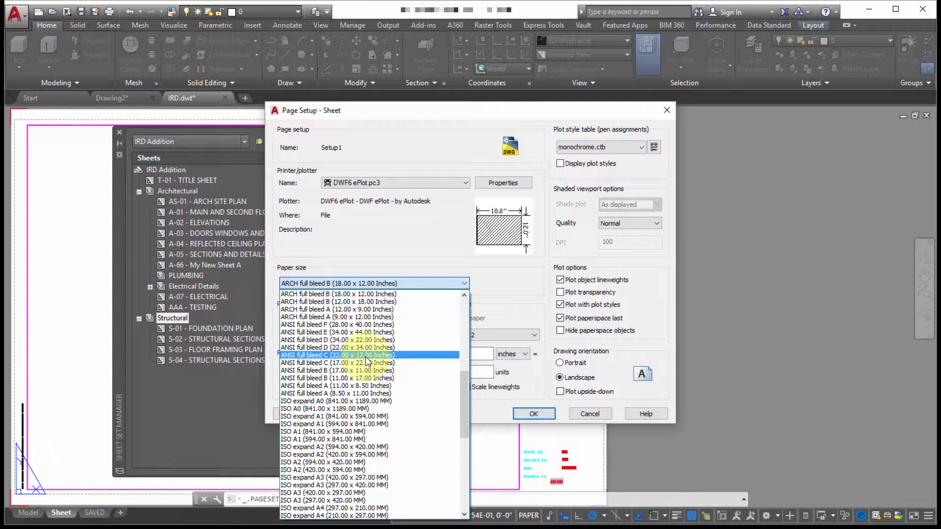
pyautogui.scroll(7, 367, 361)
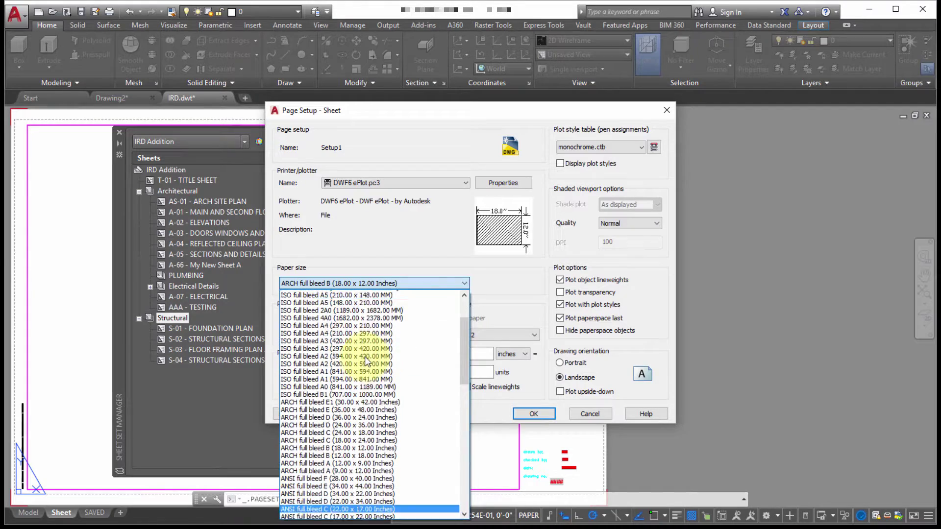
pyautogui.scroll(1, 365, 356)
pyautogui.scroll(-2, 365, 357)
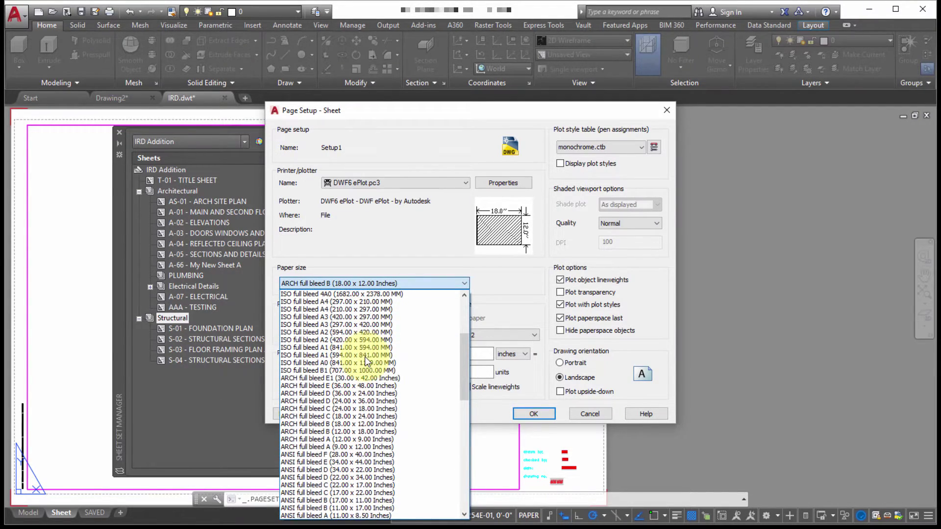
pyautogui.scroll(-7, 364, 357)
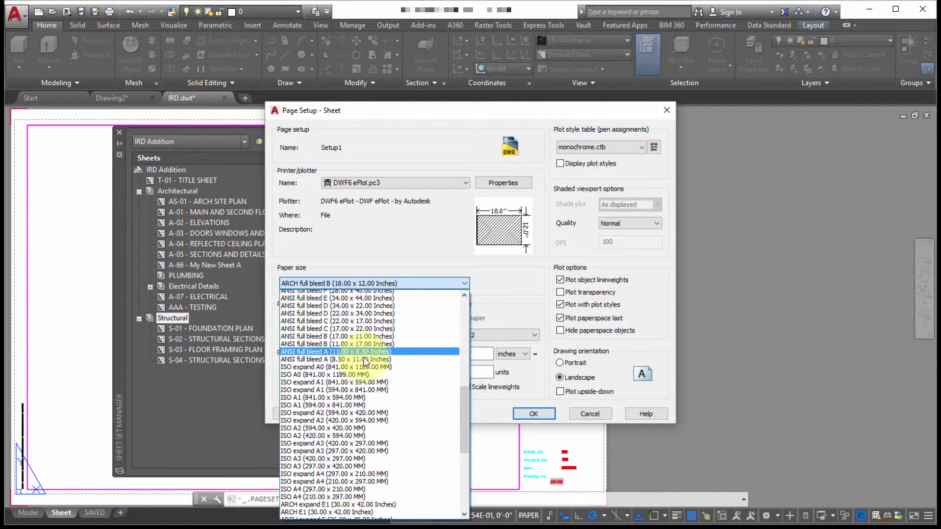
pyautogui.scroll(-9, 365, 361)
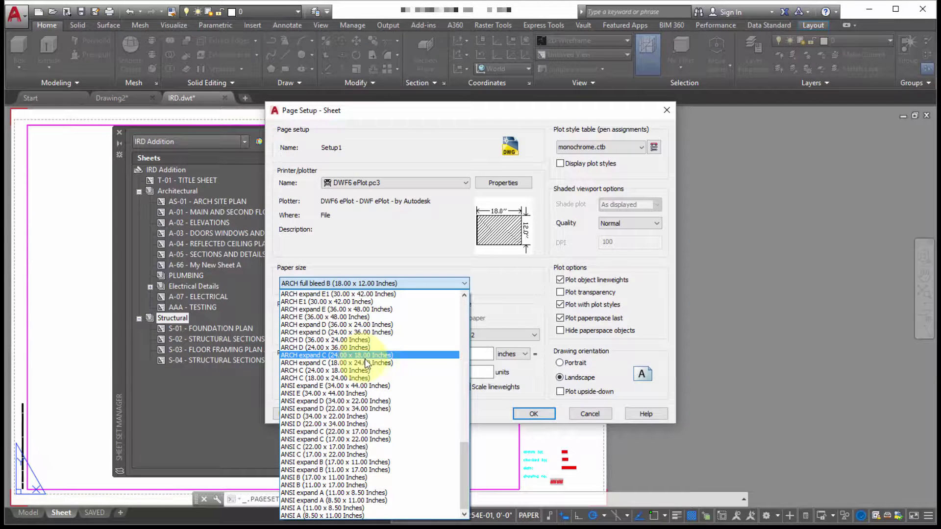
pyautogui.click(353, 463)
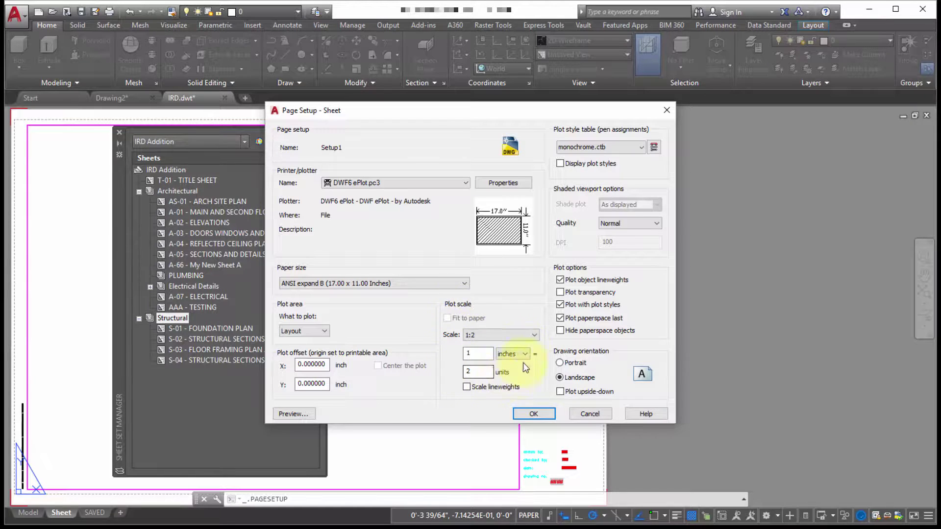
# Turn on lineweight scaling, assign the Grayscale.ctb plot style table and accept the page setup.
pyautogui.click(467, 387)
pyautogui.click(596, 146)
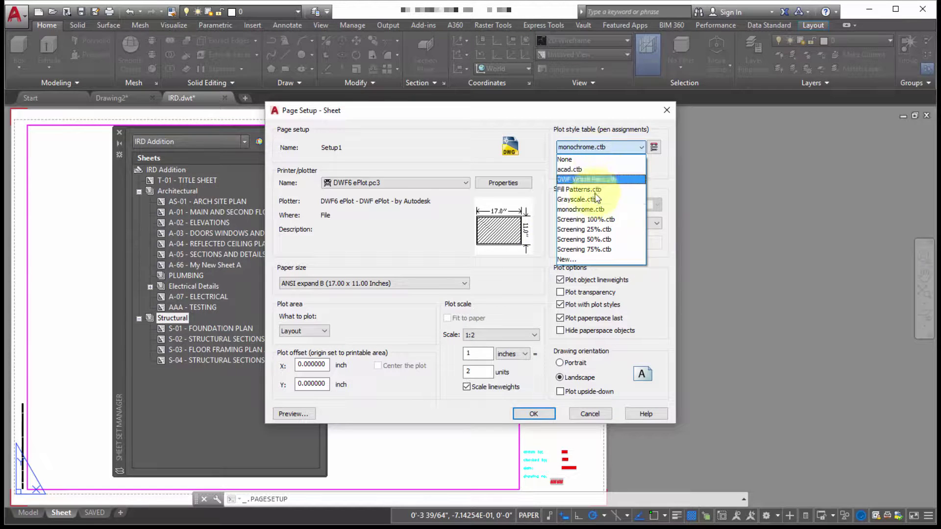
pyautogui.click(591, 199)
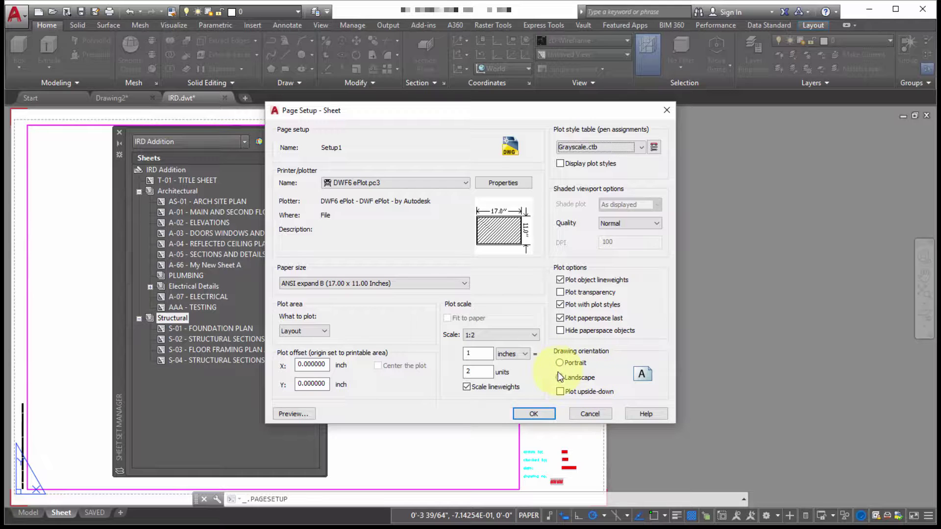
pyautogui.click(543, 412)
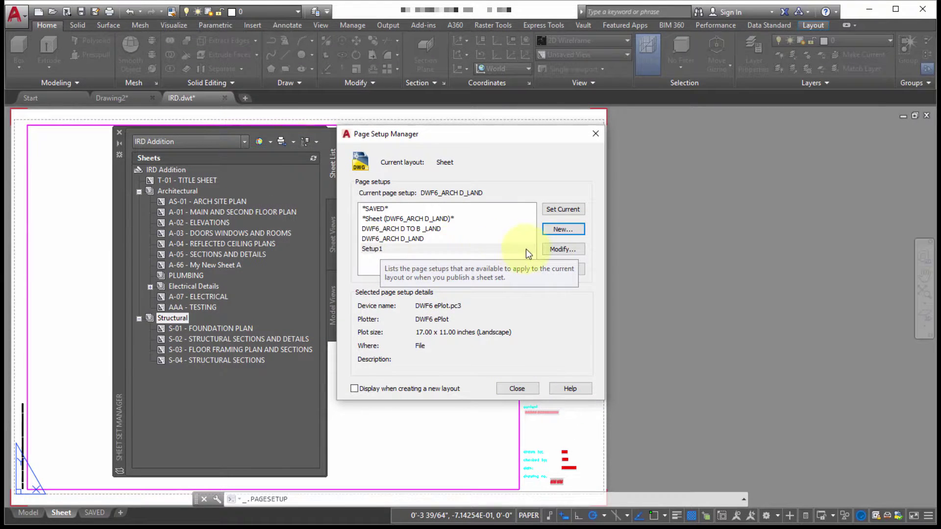
# Review the saved settings of the Setup1 page setup without changing them.
pyautogui.click(549, 249)
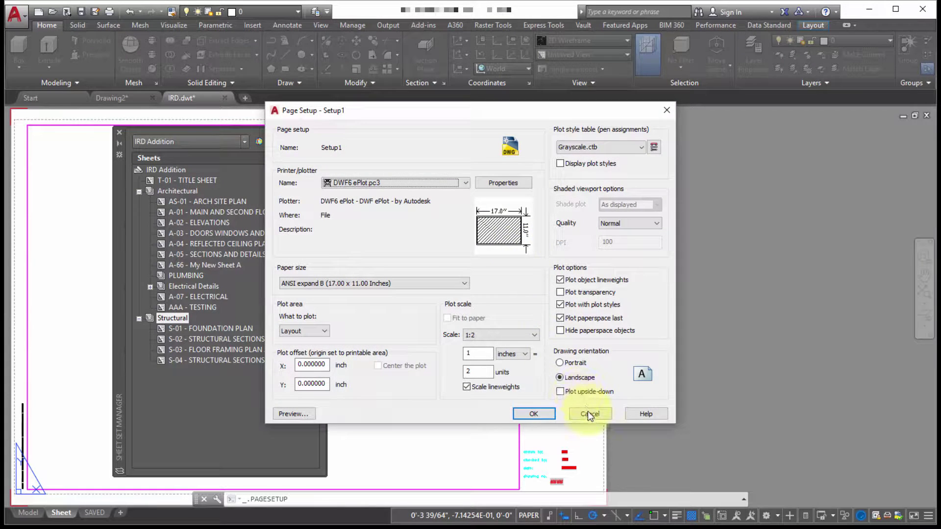
pyautogui.click(588, 411)
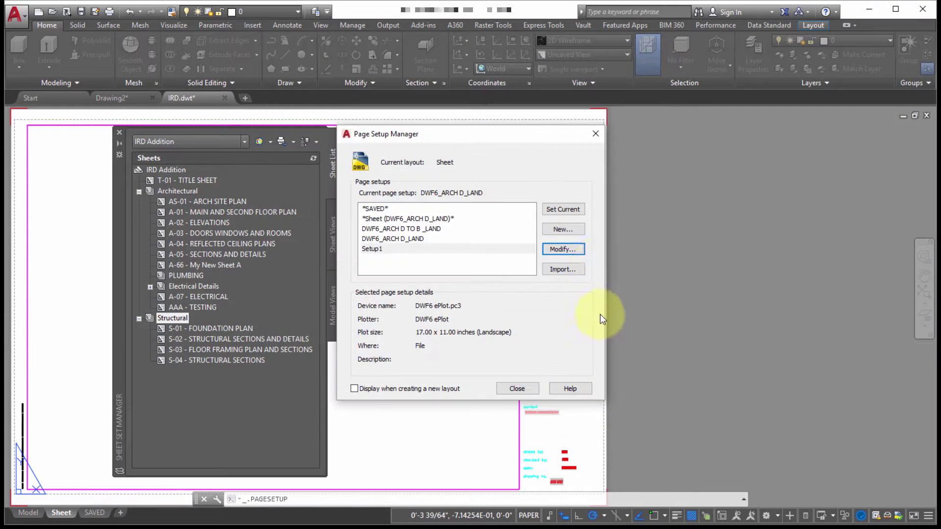
# Rename the Setup1 page setup as DWF6_ANSIB_Gray, close the Page Setup Manager and save the IRD.dwt template.
pyautogui.click(381, 251)
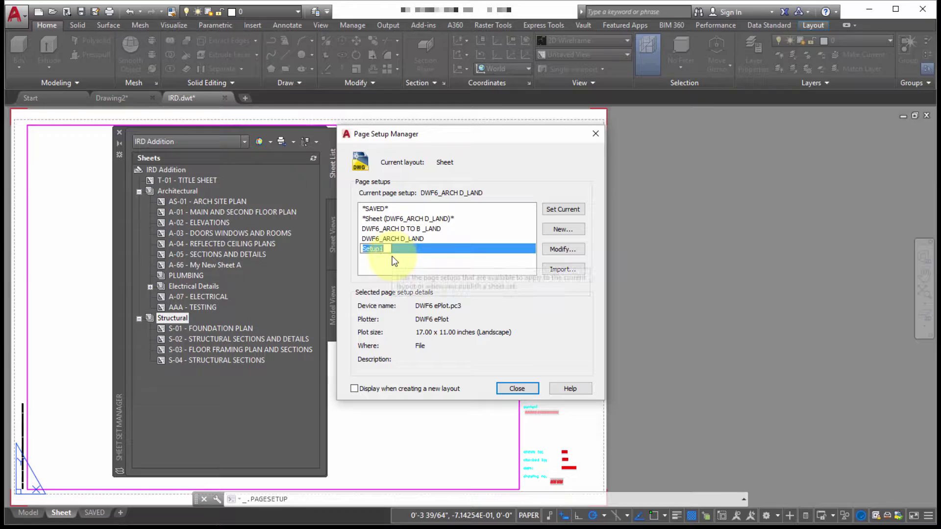
pyautogui.click(394, 254)
pyautogui.write('DWF')
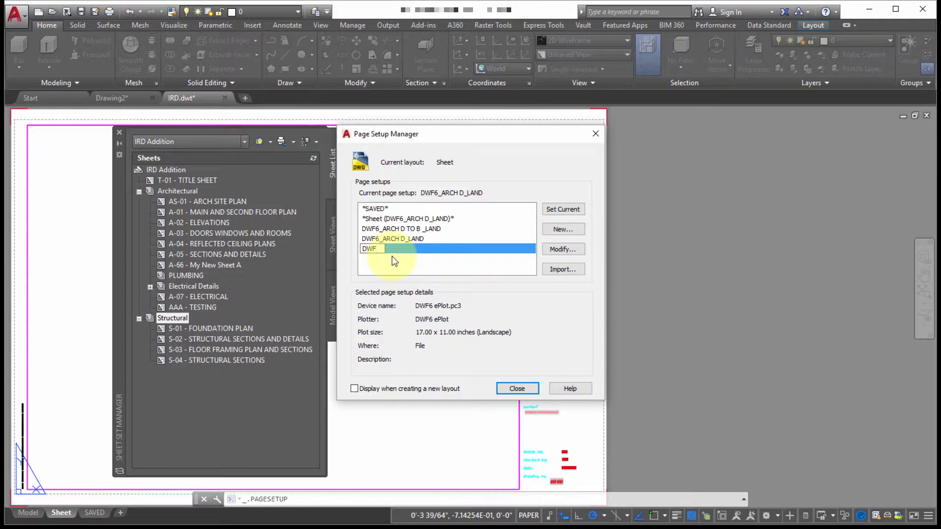
pyautogui.write('6_ANSIB_Gray')
pyautogui.press('Return')
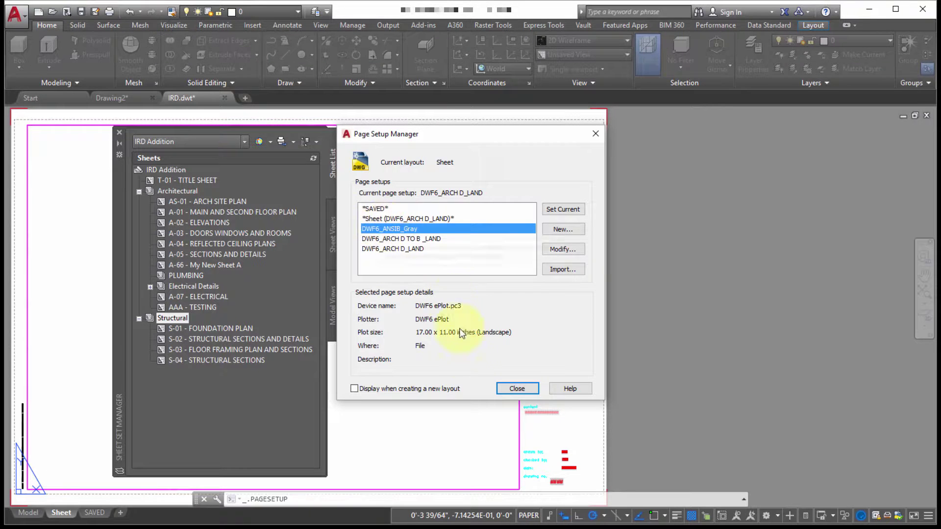
pyautogui.click(518, 389)
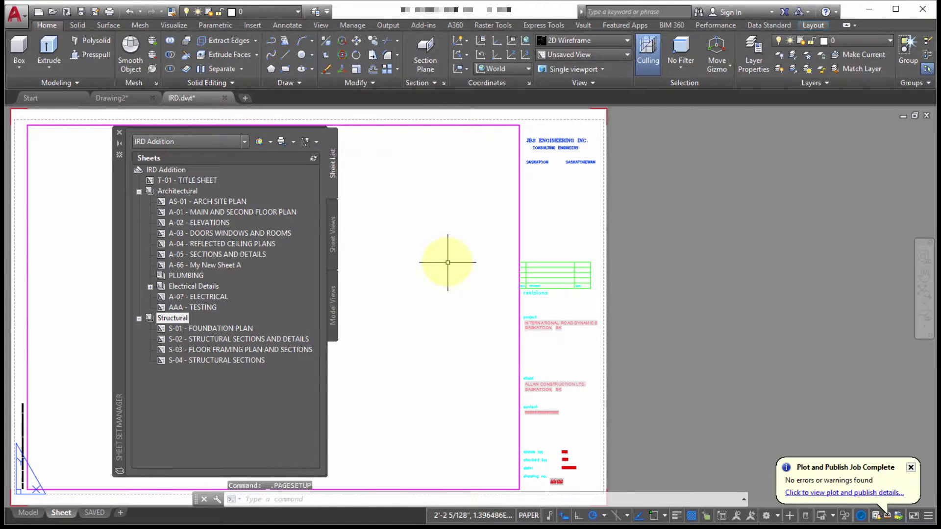
pyautogui.hotkey('ctrl', 's')
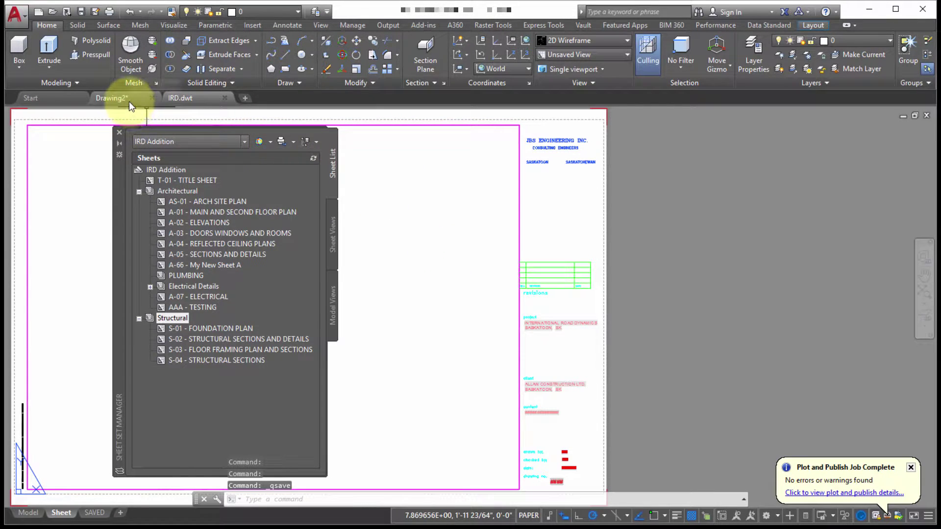
# Publish the Structural subset using the DWF6_ANSIB_Gray page setup override.
pyautogui.rightClick(177, 321)
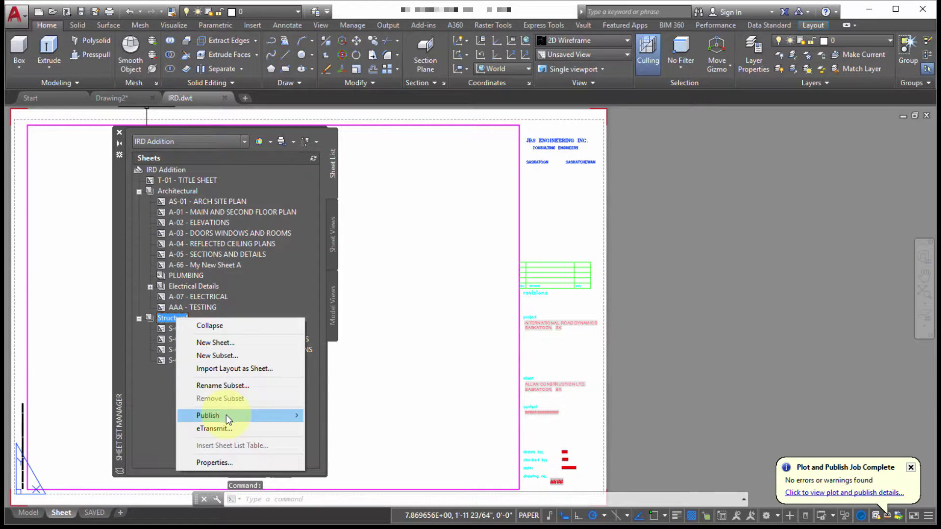
pyautogui.moveTo(228, 421)
pyautogui.moveTo(370, 294)
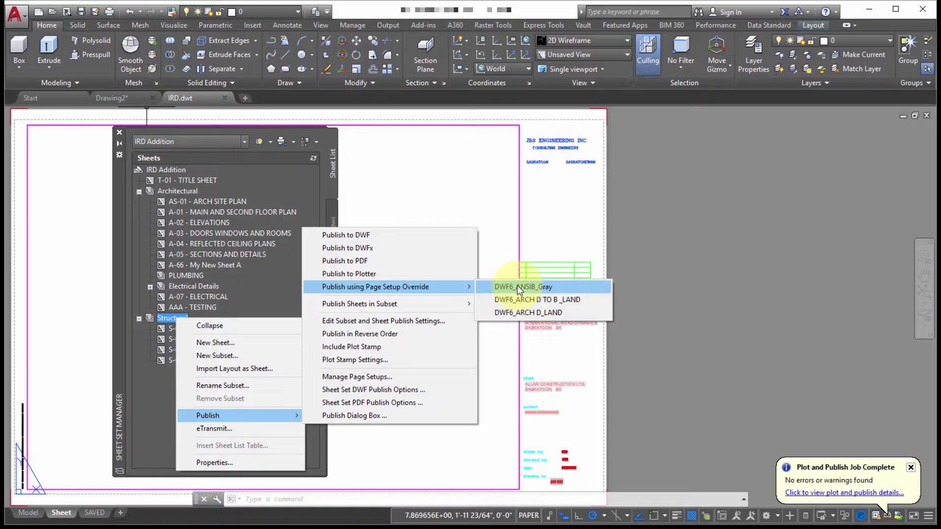
pyautogui.click(520, 288)
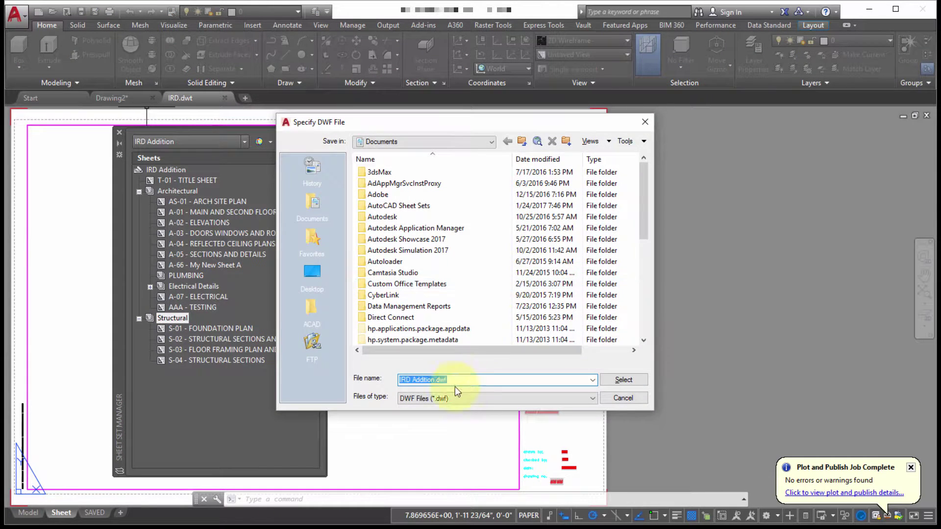
# Save the published DWF file on the Desktop as IRD GREY and dismiss the background job notice.
pyautogui.click(313, 274)
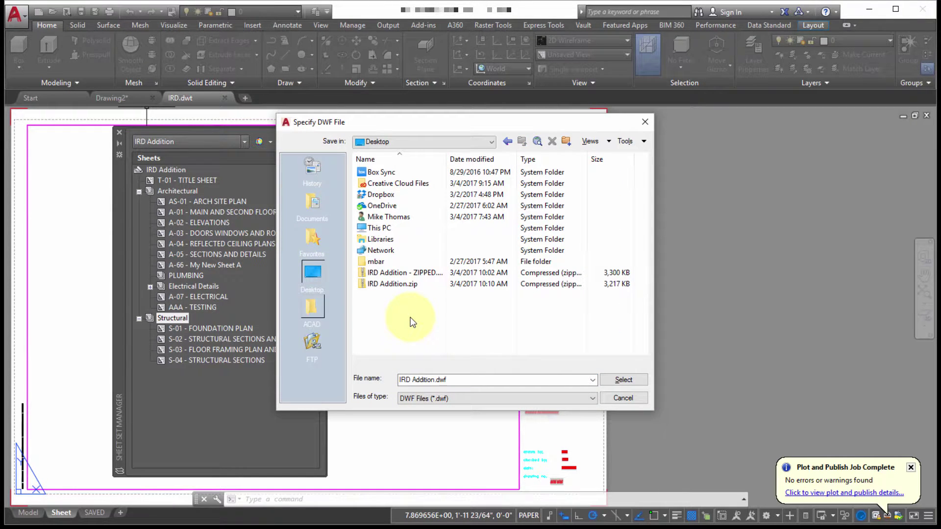
pyautogui.click(425, 379)
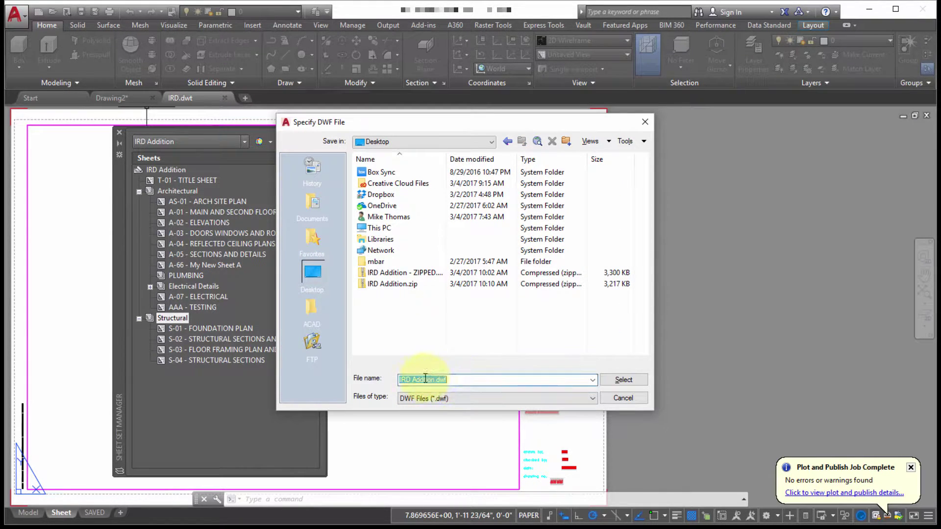
pyautogui.doubleClick(456, 380)
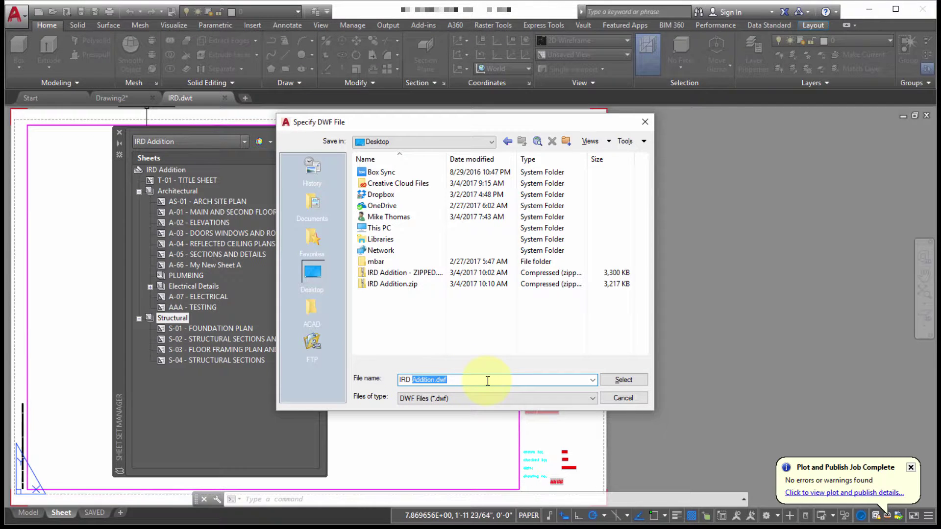
pyautogui.write('GREY')
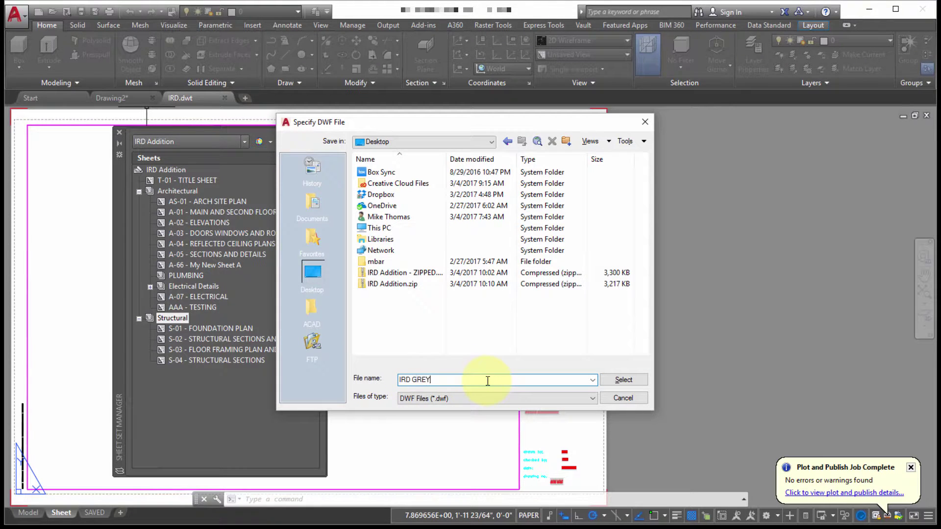
pyautogui.click(623, 380)
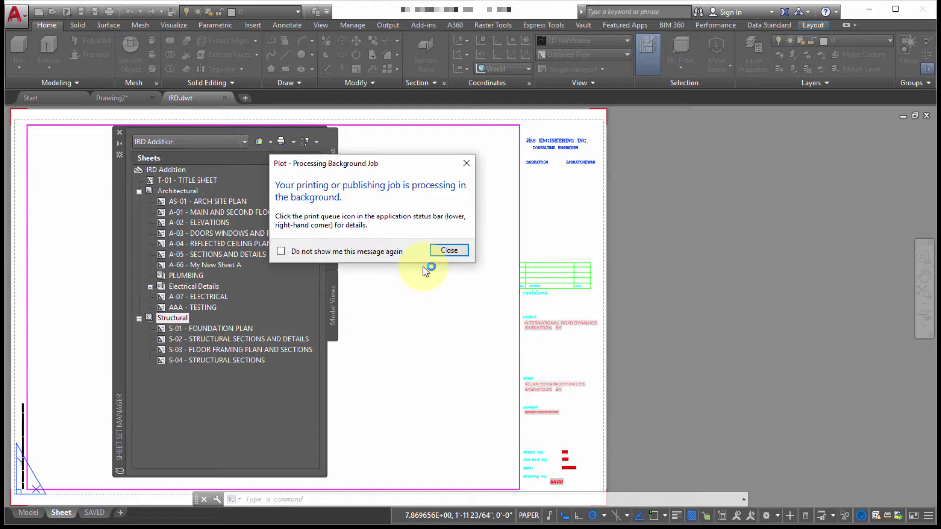
pyautogui.click(447, 251)
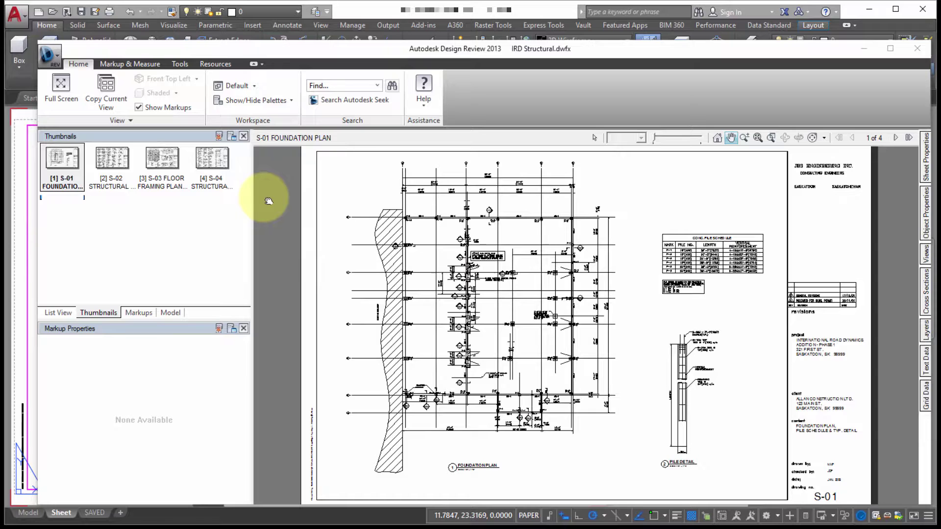
# Look through sheets S-02, S-03 and S-04 of the published file in Autodesk Design Review and close the viewer.
pyautogui.click(112, 166)
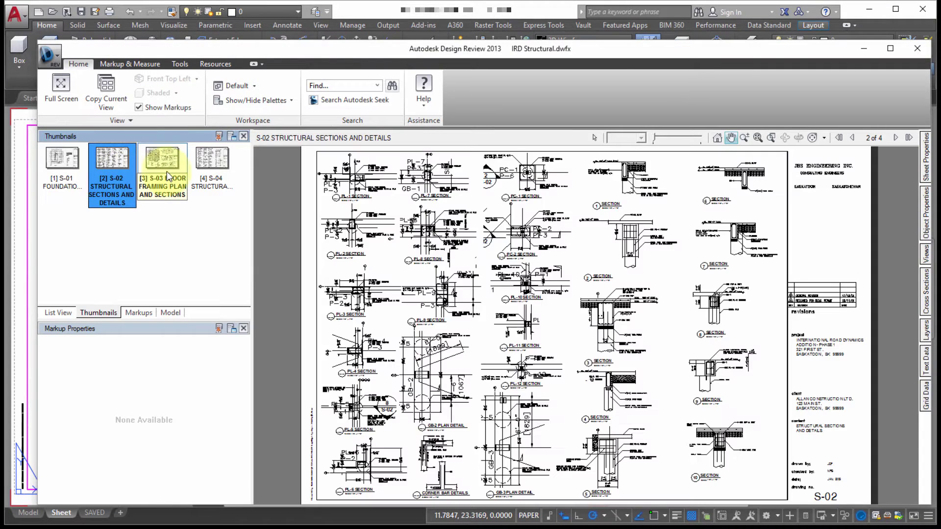
pyautogui.click(176, 166)
pyautogui.click(212, 161)
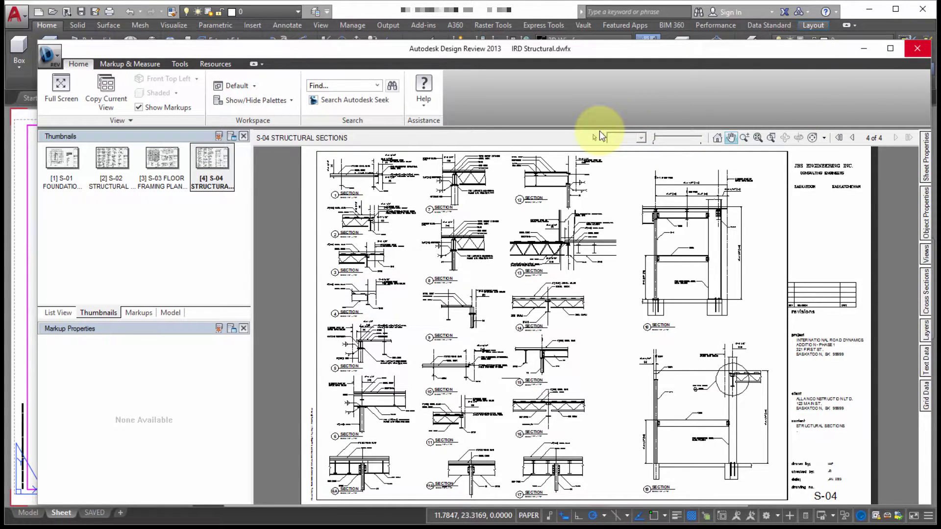
pyautogui.hotkey('alt', 'F4')
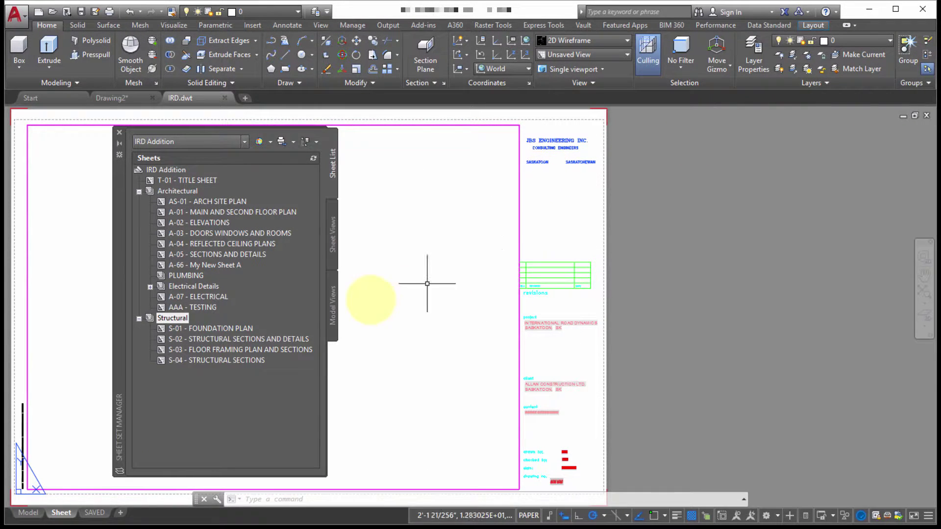
# Try excluding the Structural subset in the subset and sheet publish settings, and cancel the change.
pyautogui.rightClick(186, 319)
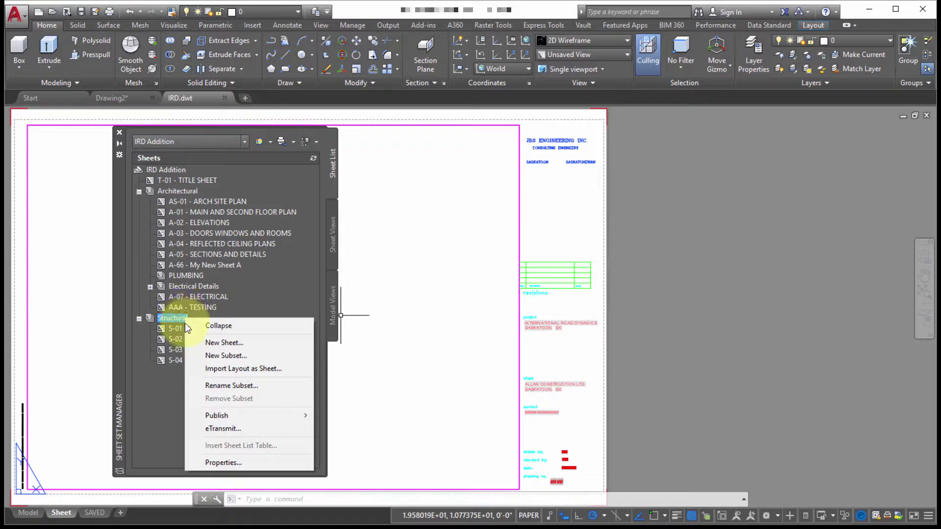
pyautogui.moveTo(235, 416)
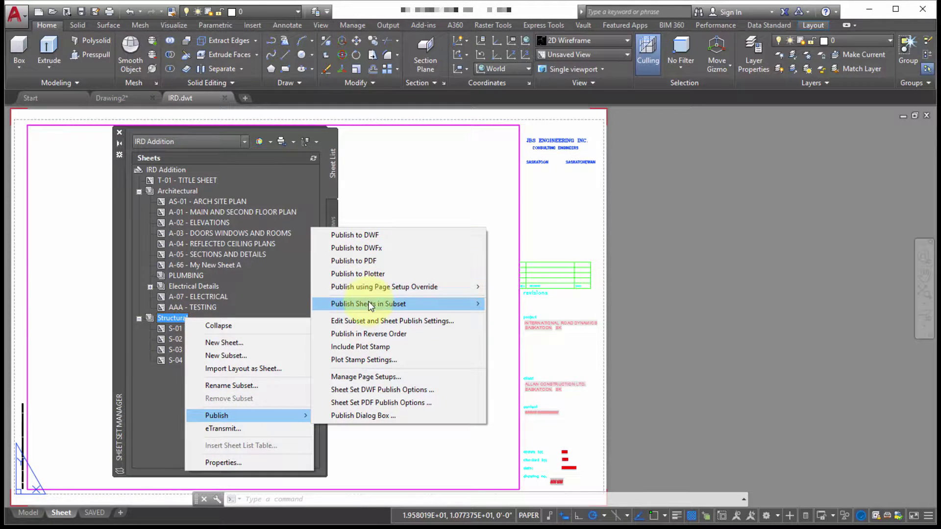
pyautogui.moveTo(369, 305)
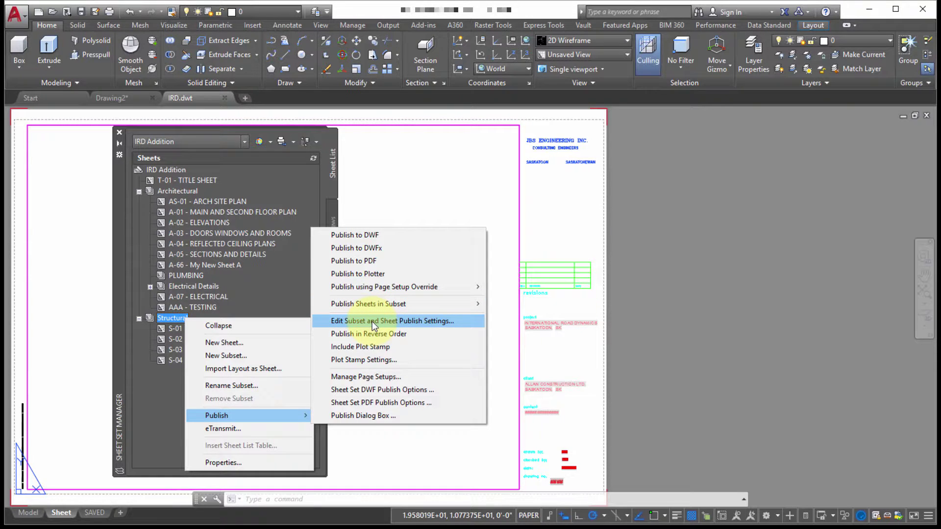
pyautogui.click(373, 322)
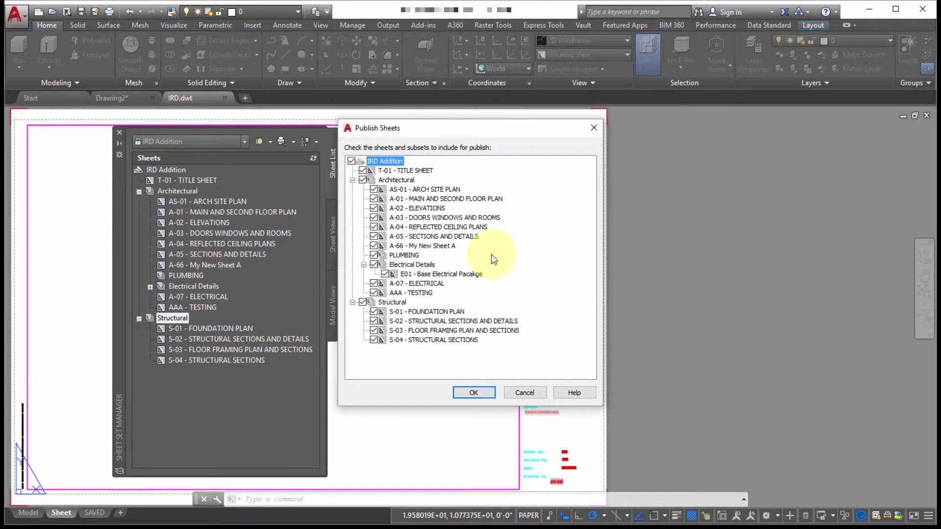
pyautogui.click(363, 303)
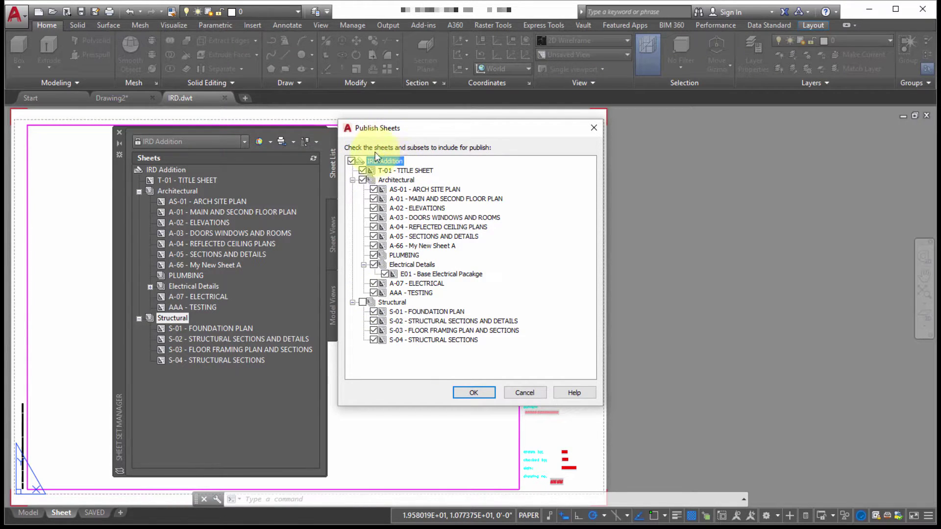
pyautogui.moveTo(381, 168)
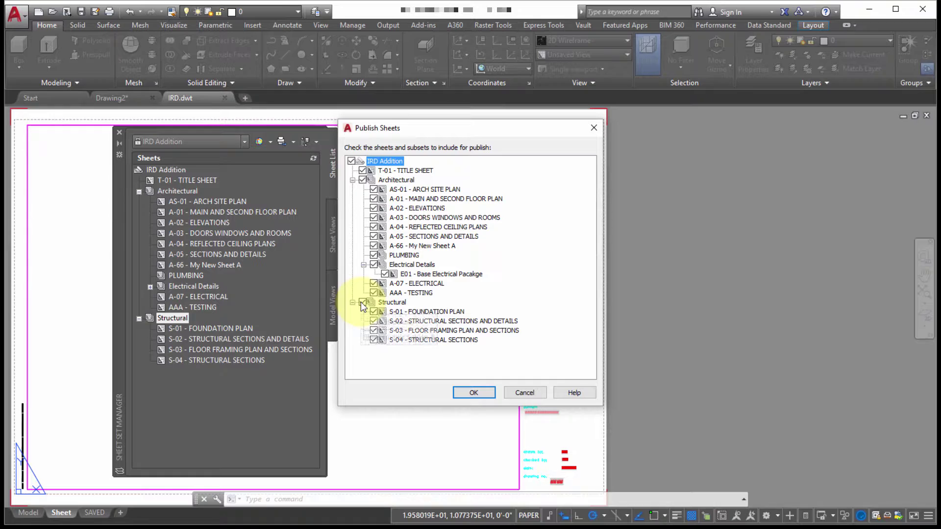
pyautogui.click(525, 393)
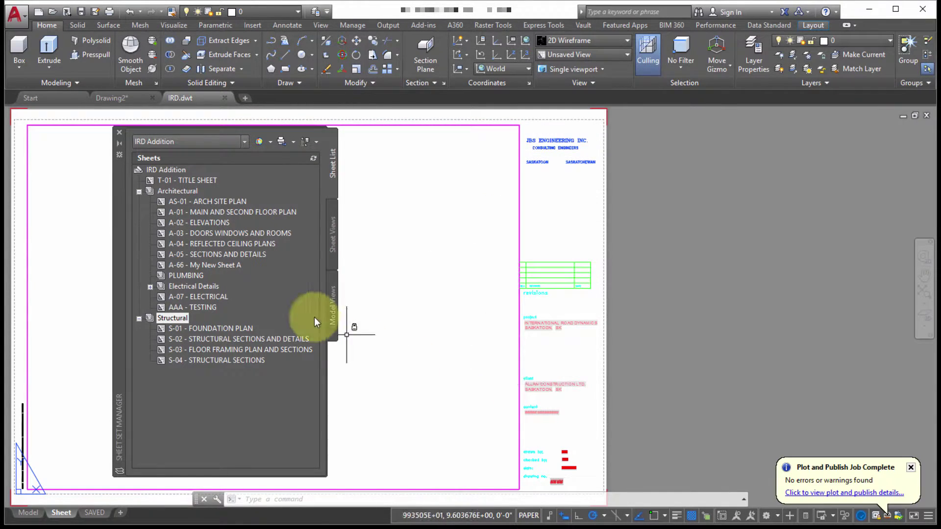
# Close the IRD.dwt template and reposition the Sheet Set Manager palette over the remaining drawing.
pyautogui.rightClick(178, 321)
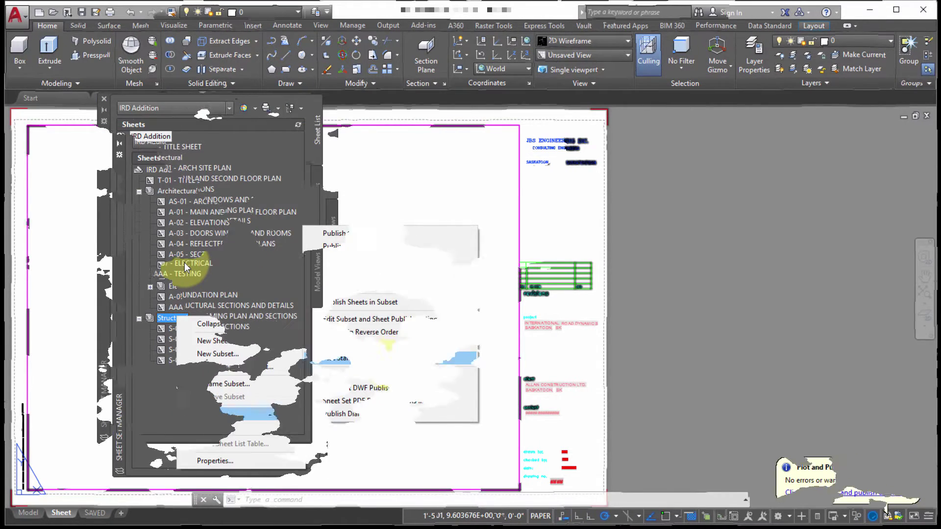
pyautogui.moveTo(190, 260)
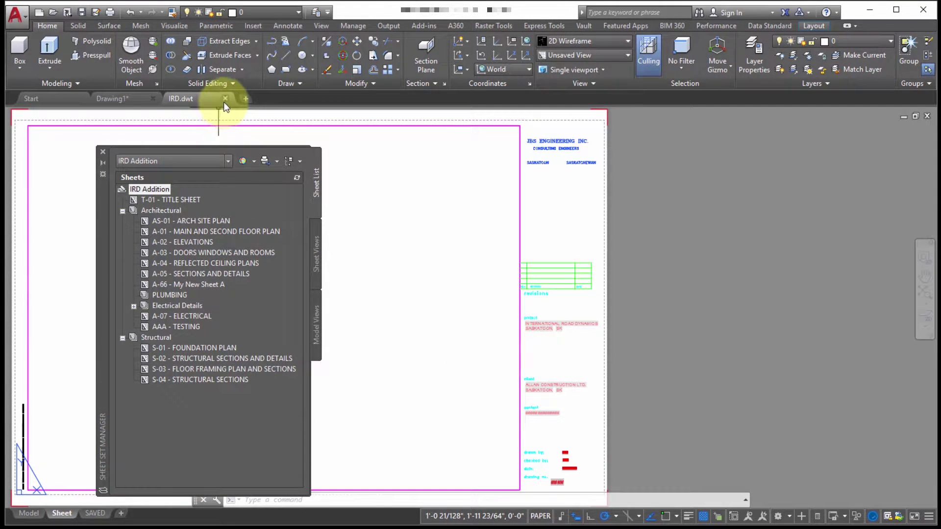
pyautogui.click(225, 99)
pyautogui.moveTo(98, 237); pyautogui.dragTo(101, 205)
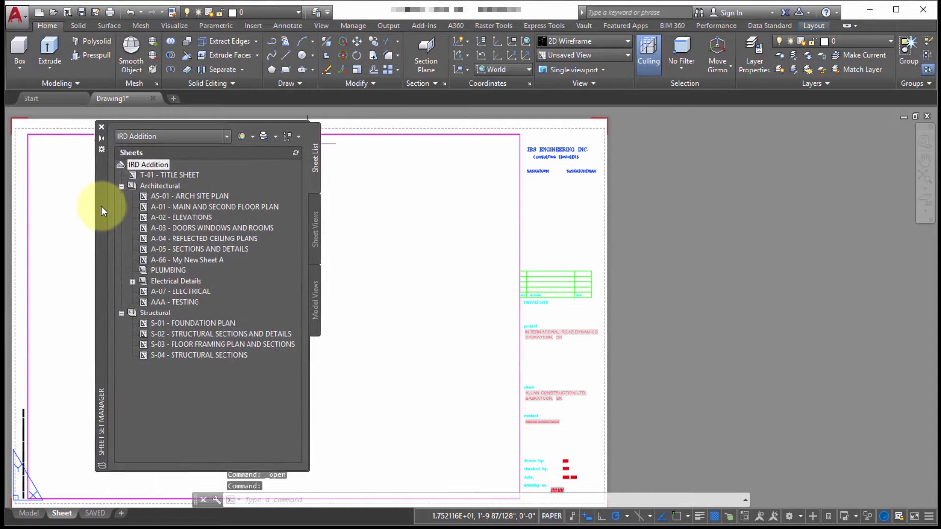
# Review the page setups available for publishing the IRD Addition sheet set without changing them.
pyautogui.rightClick(161, 308)
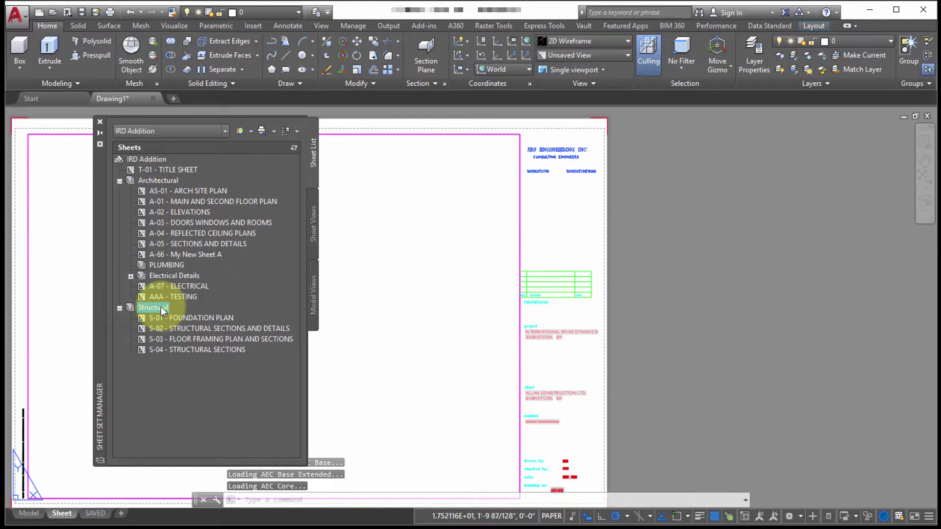
pyautogui.moveTo(201, 406)
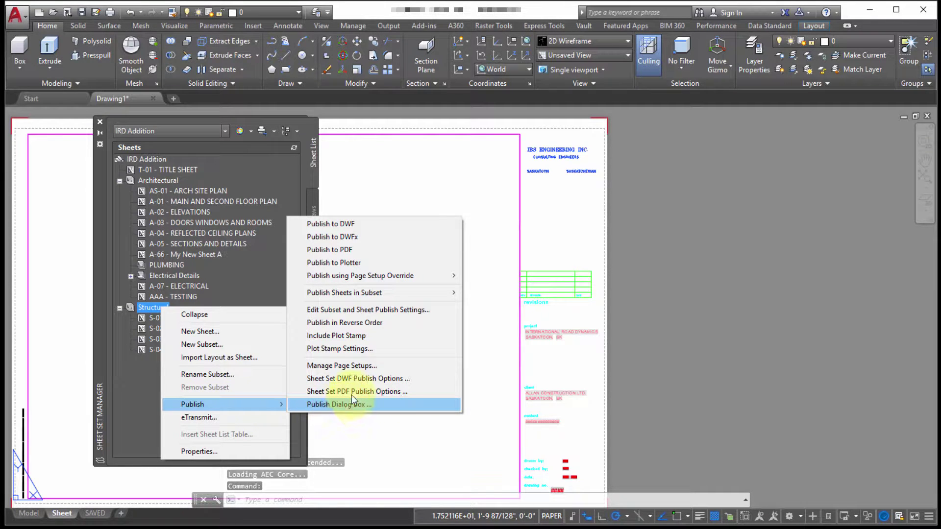
pyautogui.click(352, 366)
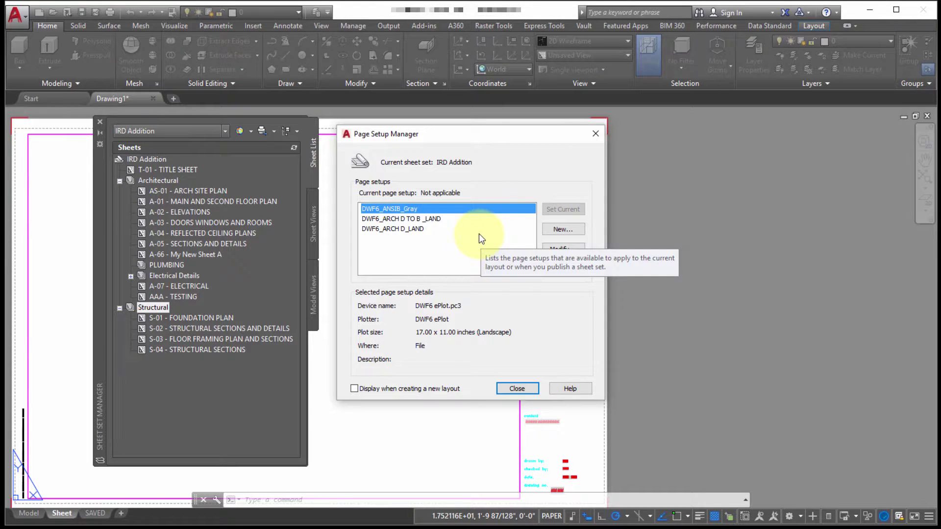
pyautogui.click(517, 388)
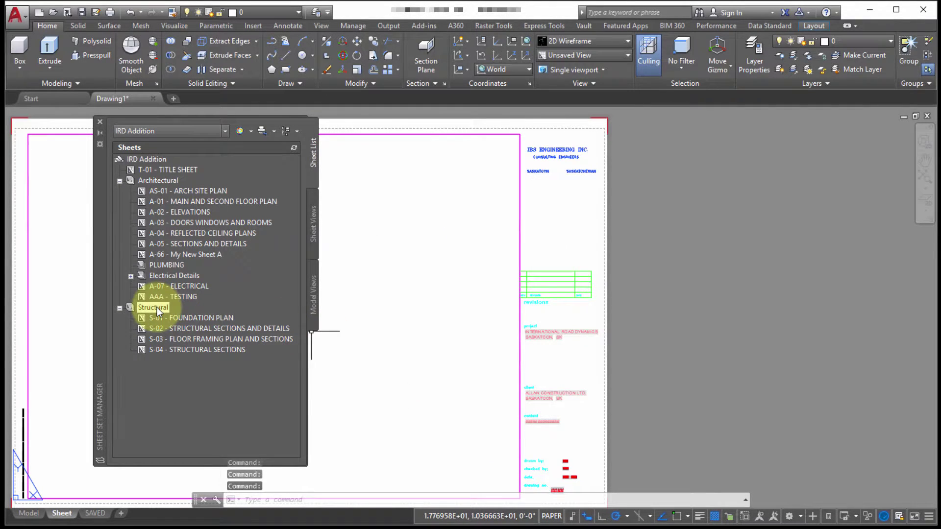
# Open the DWF publish options for the IRD Addition sheet set and examine the file type choices without changing them.
pyautogui.rightClick(157, 307)
pyautogui.moveTo(206, 406)
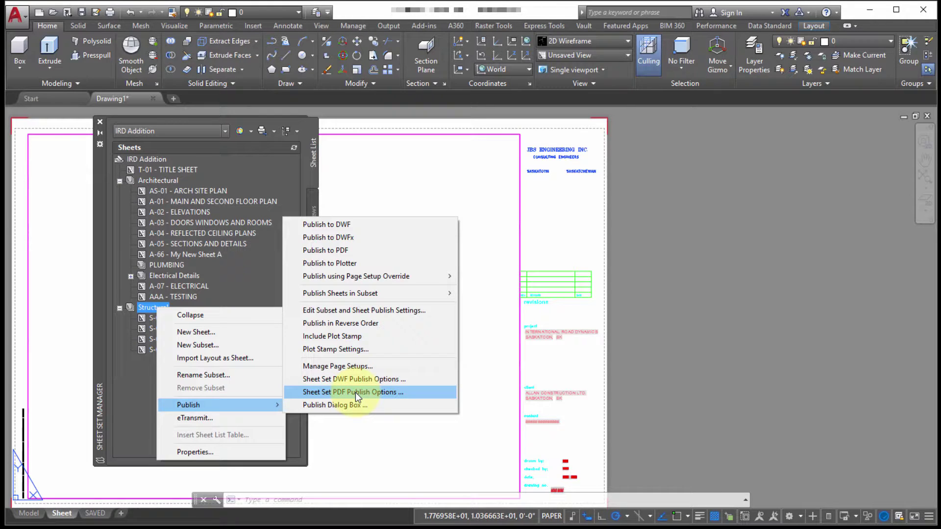
pyautogui.click(355, 392)
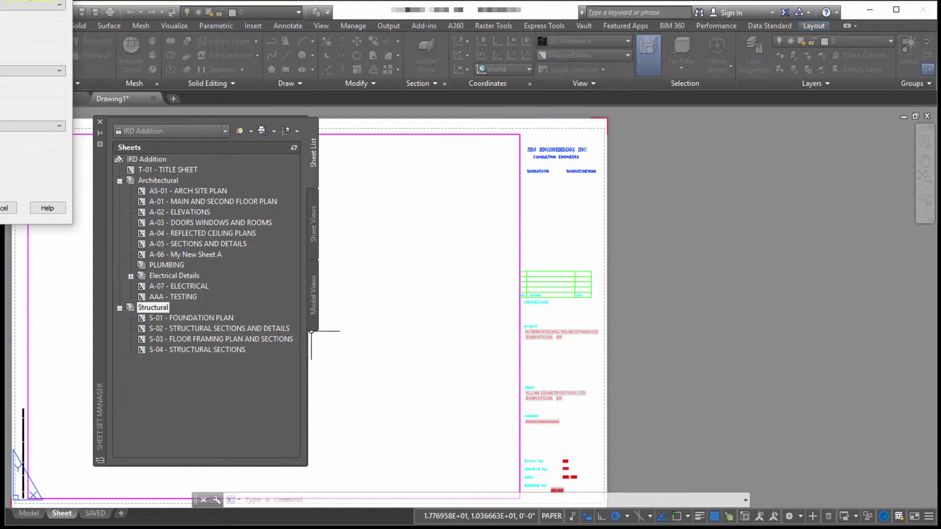
pyautogui.moveTo(9, 0); pyautogui.dragTo(438, 98)
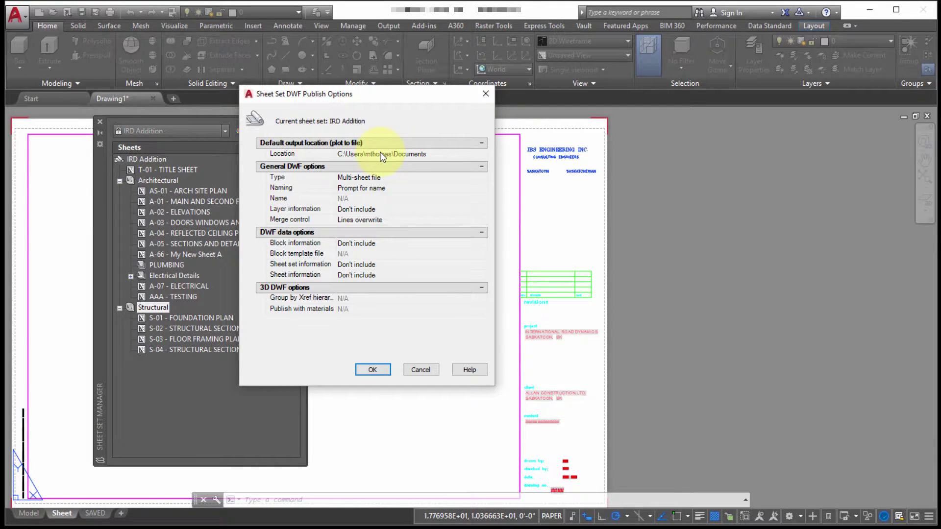
pyautogui.click(385, 177)
pyautogui.click(385, 177)
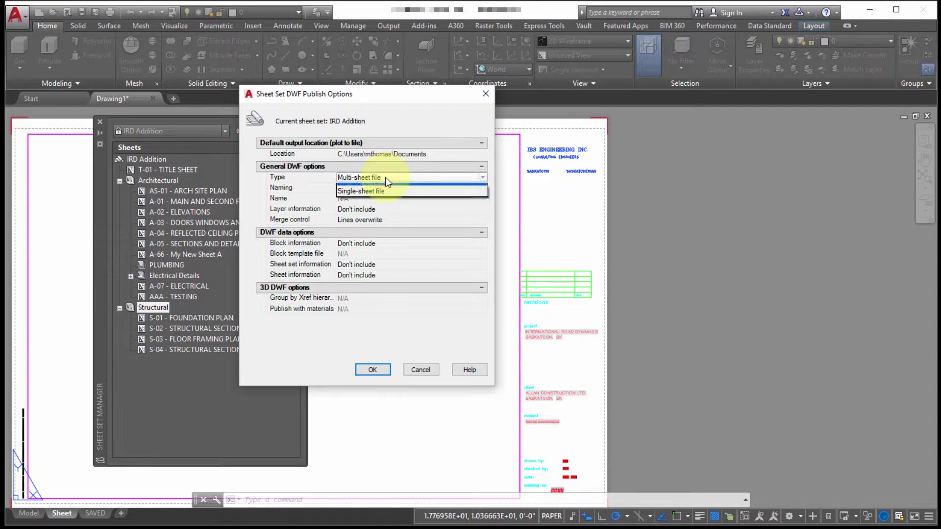
pyautogui.click(403, 112)
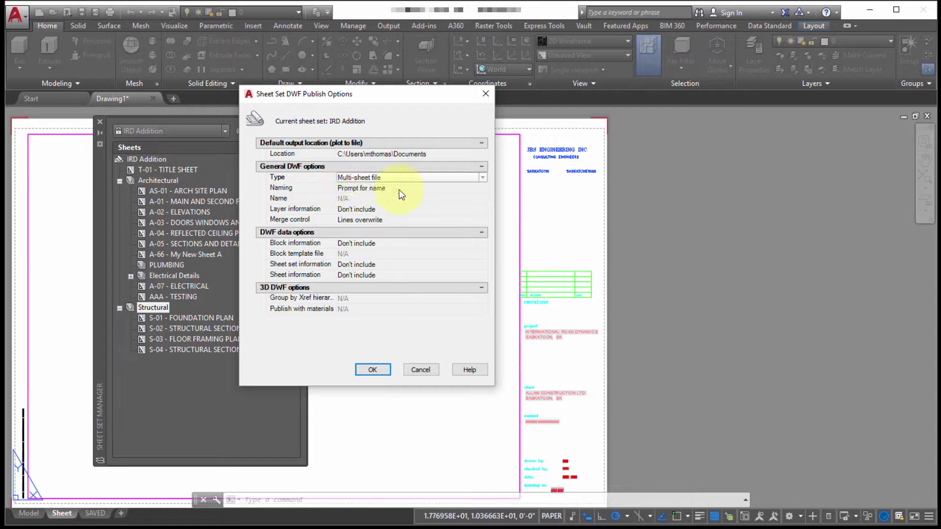
# Examine the naming choices in the DWF publish options and close the options without saving.
pyautogui.click(347, 189)
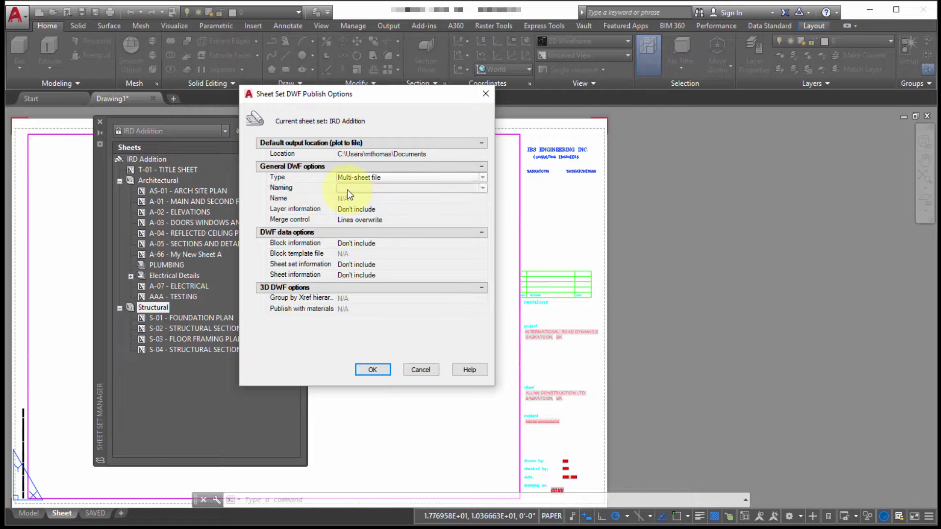
pyautogui.click(368, 190)
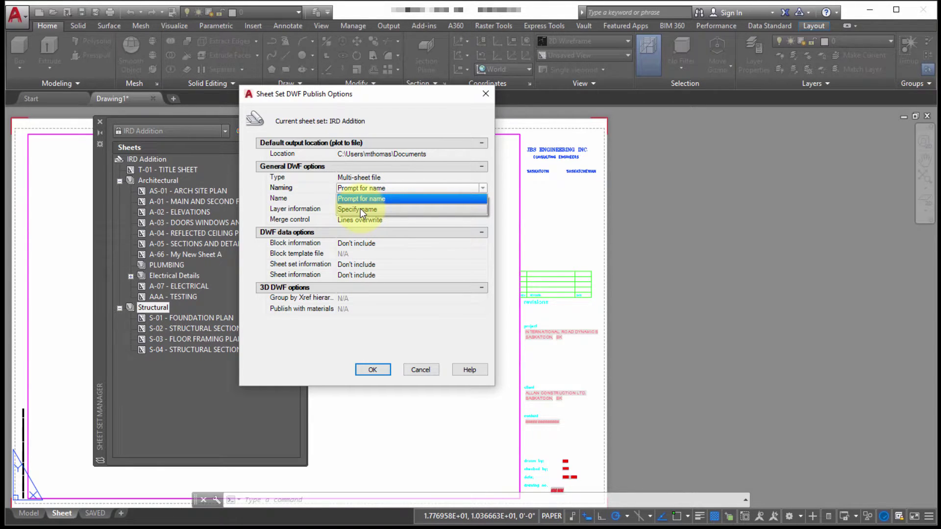
pyautogui.click(385, 118)
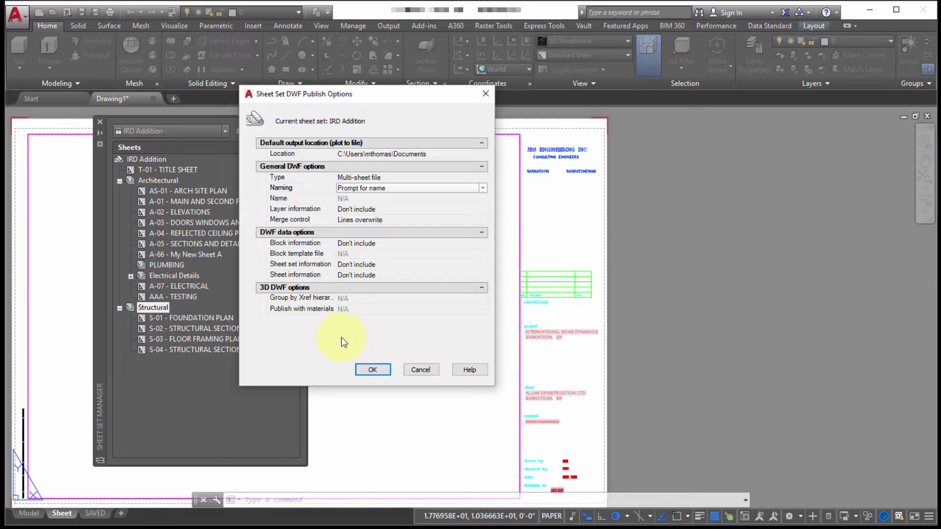
pyautogui.click(425, 370)
# Review the sheet set's PDF publish options, including quality, data and font handling, and close them without saving.
pyautogui.rightClick(156, 307)
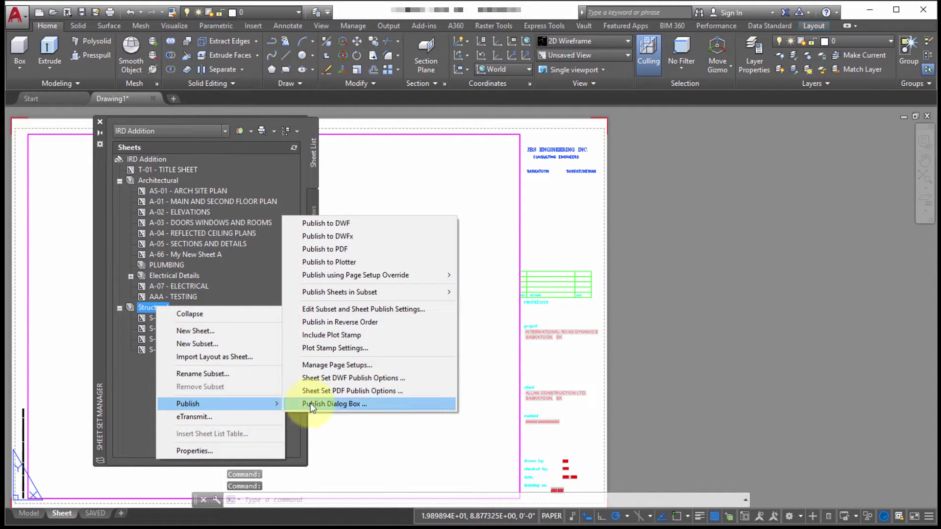
pyautogui.click(355, 392)
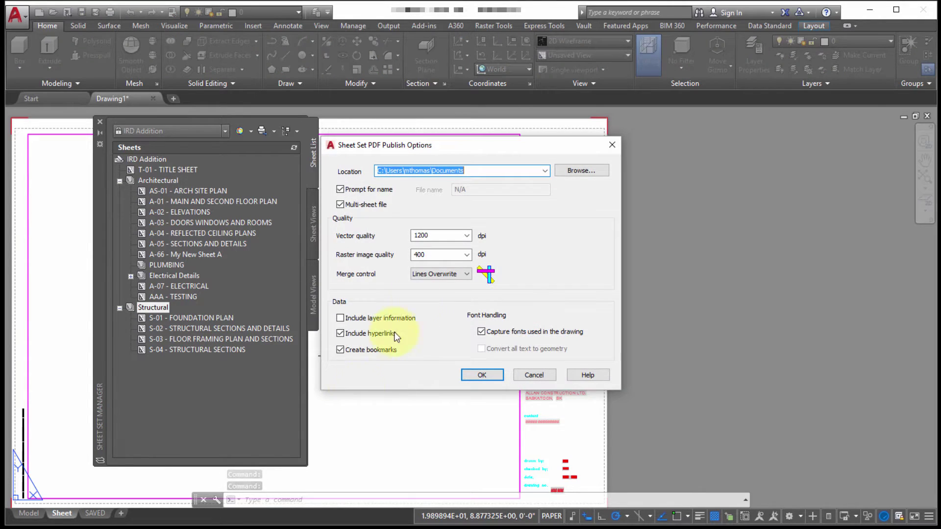
pyautogui.moveTo(446, 142); pyautogui.dragTo(427, 138)
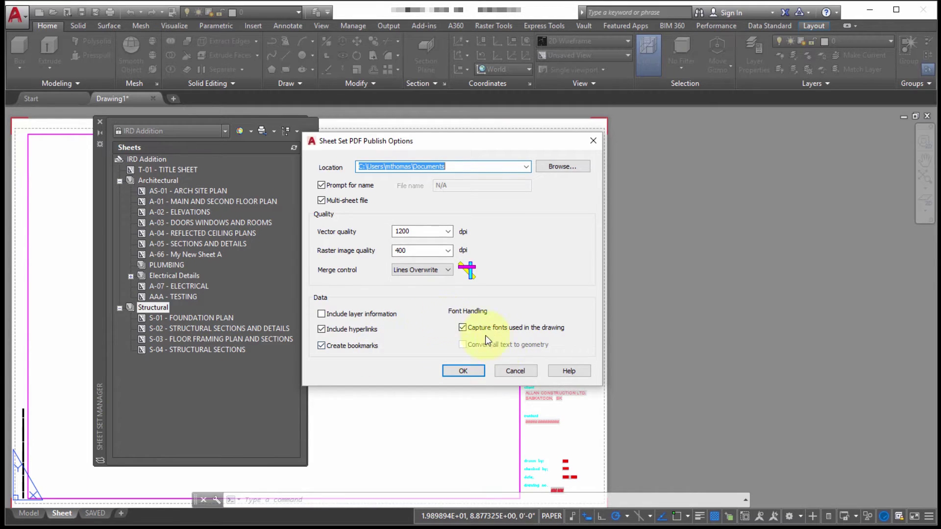
pyautogui.click(510, 371)
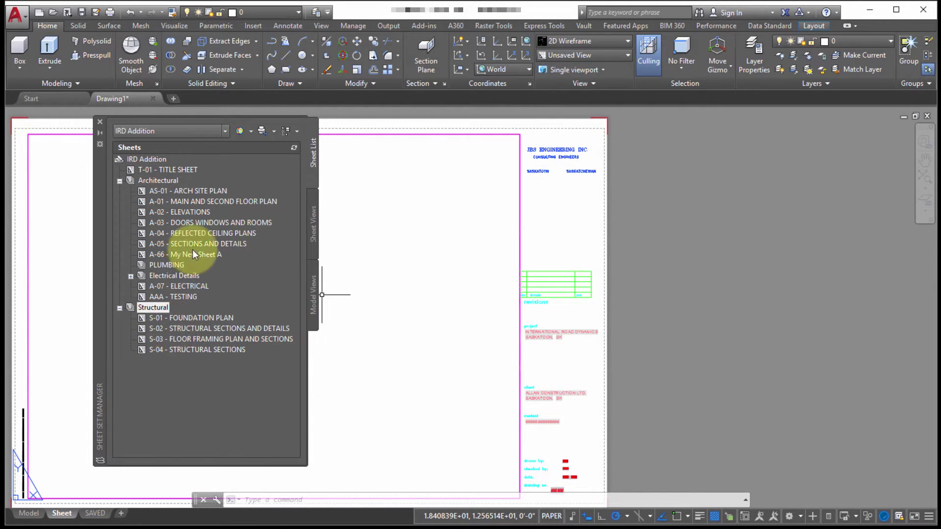
# Select the whole IRD Addition sheet set and examine its publish commands and available export file formats.
pyautogui.click(156, 160)
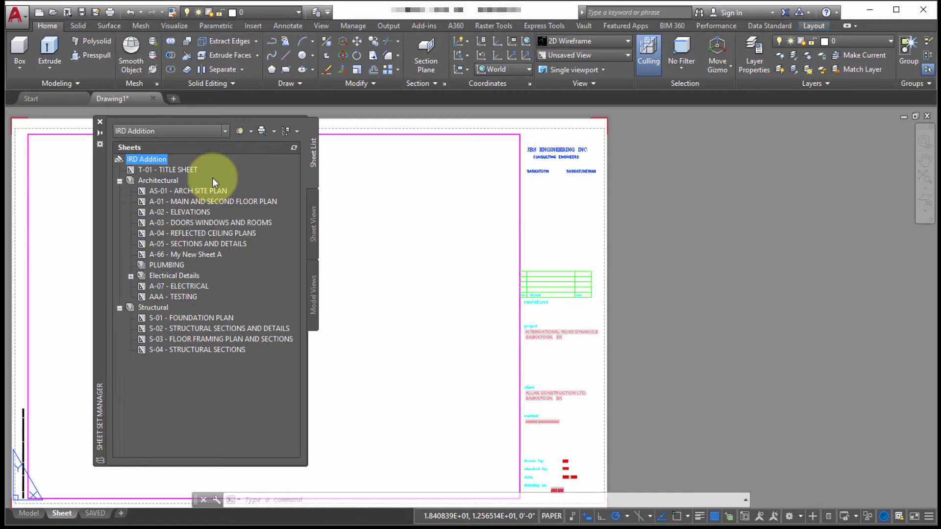
pyautogui.click(275, 133)
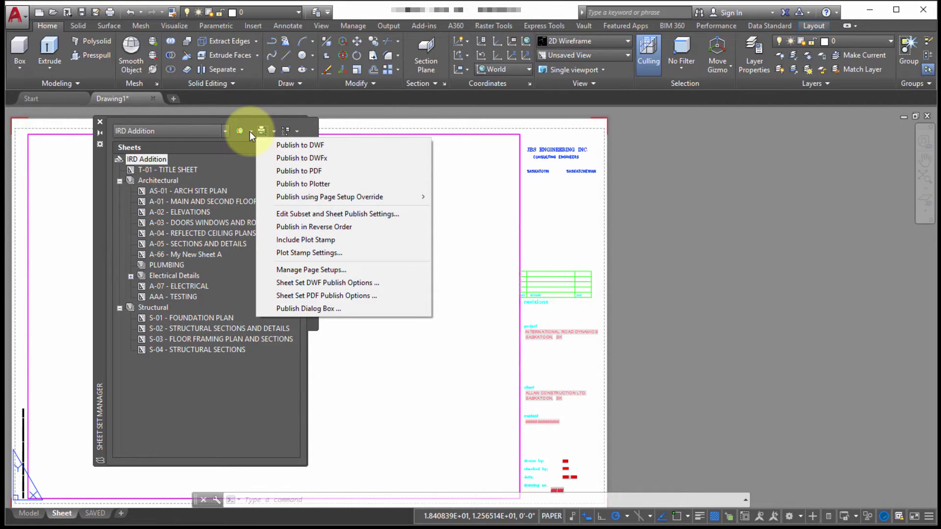
pyautogui.click(271, 117)
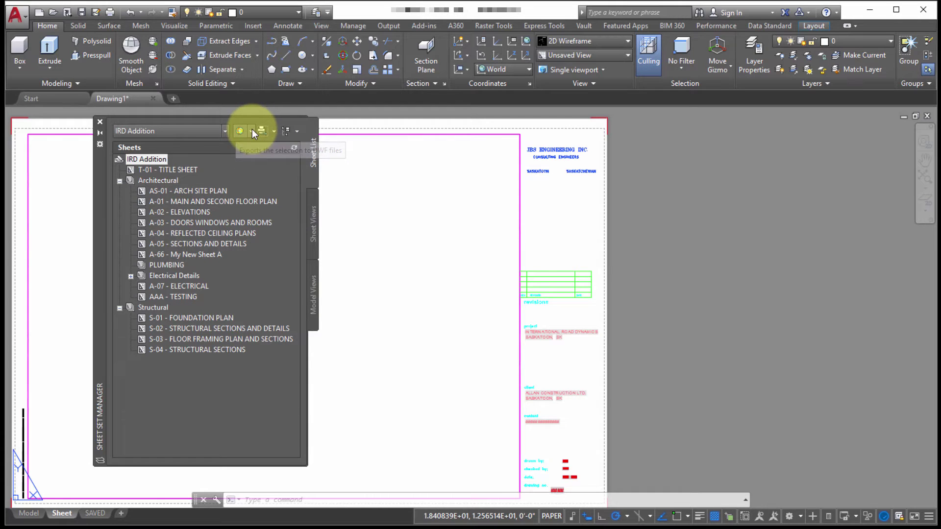
pyautogui.click(253, 130)
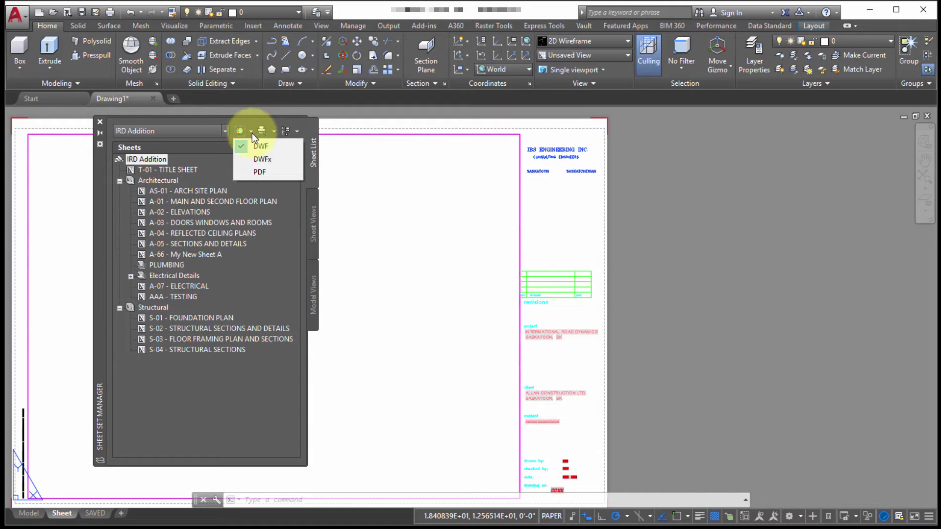